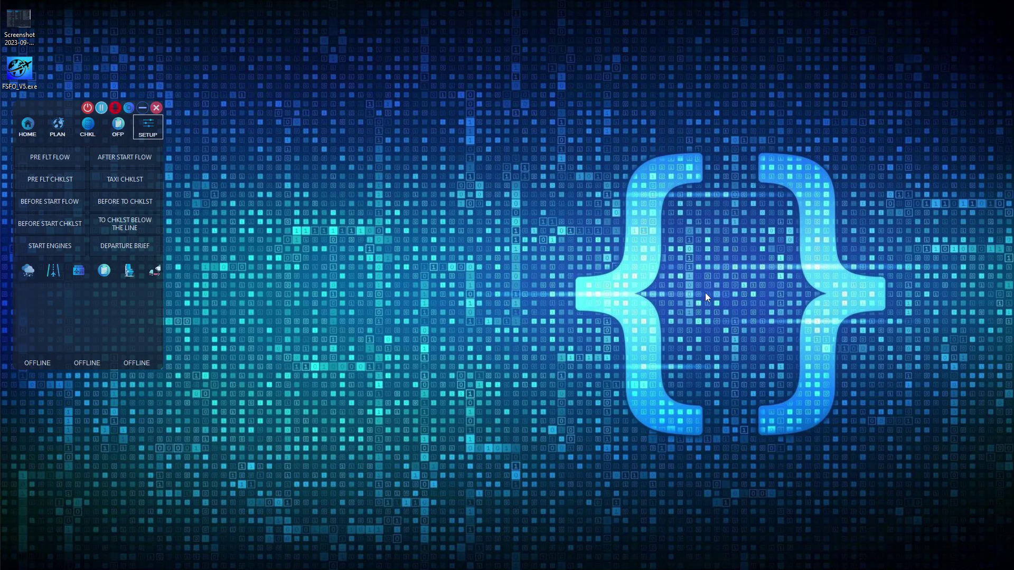
Open the checklist editor in the user settings and load the PREFLIGHT FLOW phase of the PMDG737 saved checklist for the PMDG737 aircraft
{"action": "left_click", "coordinate": [145, 124]}
{"action": "left_click", "coordinate": [335, 207]}
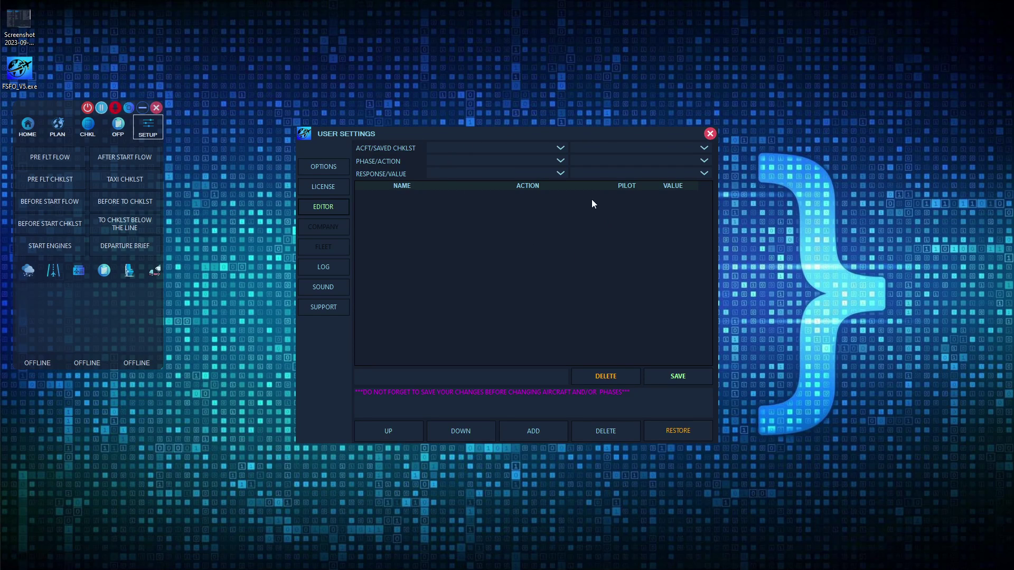
{"action": "left_click", "coordinate": [559, 151]}
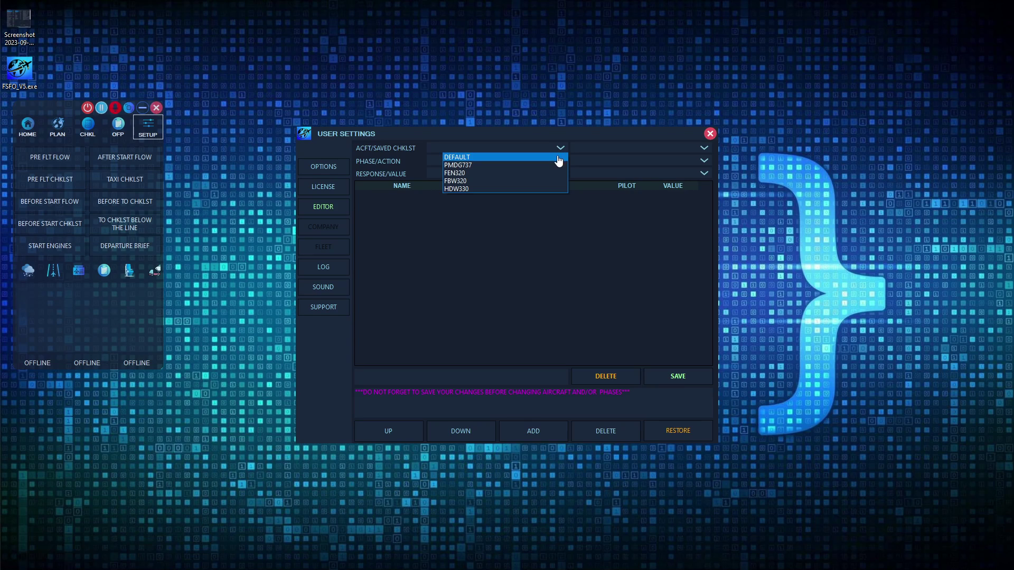
{"action": "left_click", "coordinate": [557, 166]}
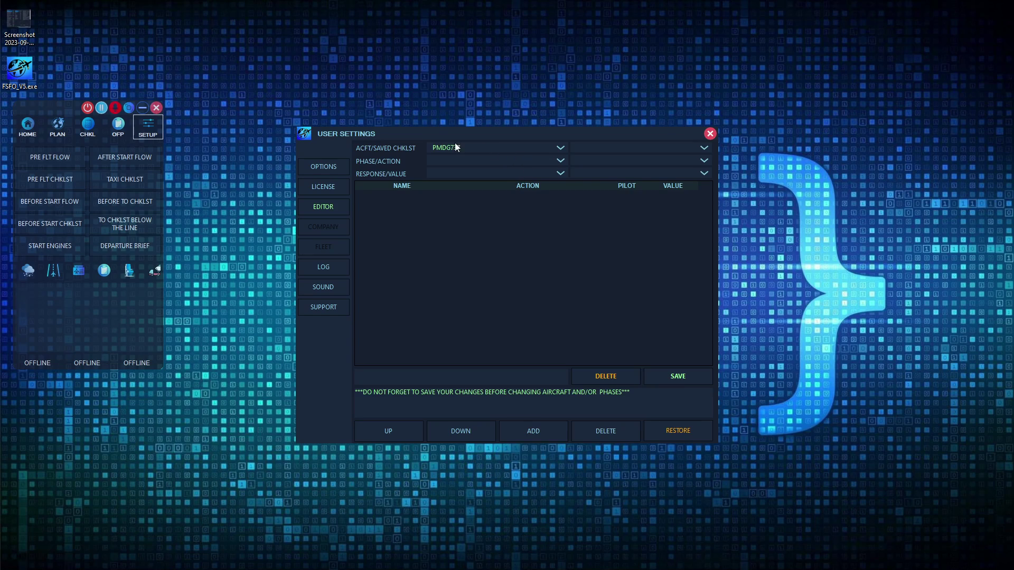
{"action": "left_click", "coordinate": [707, 150]}
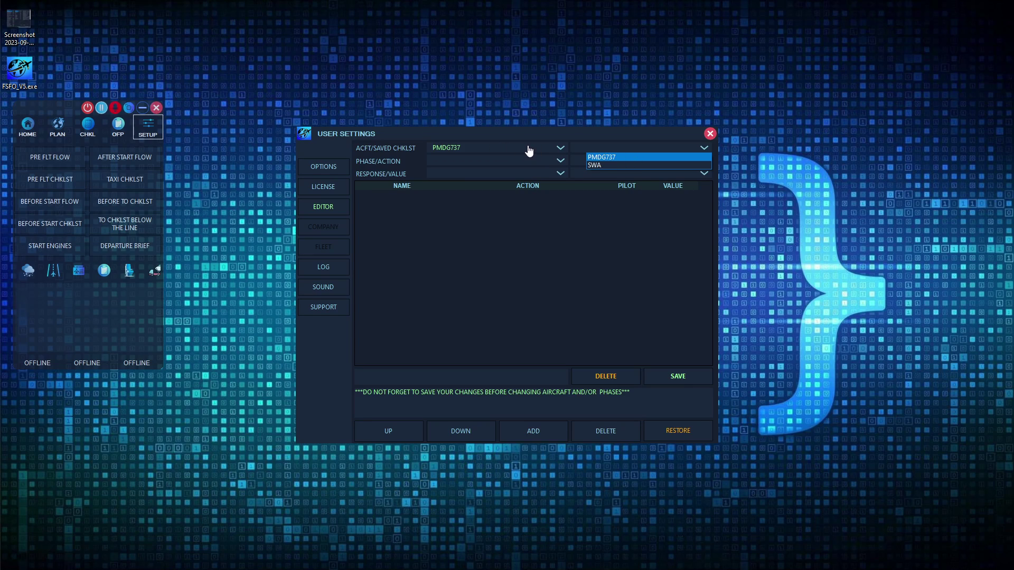
{"action": "left_click", "coordinate": [606, 158]}
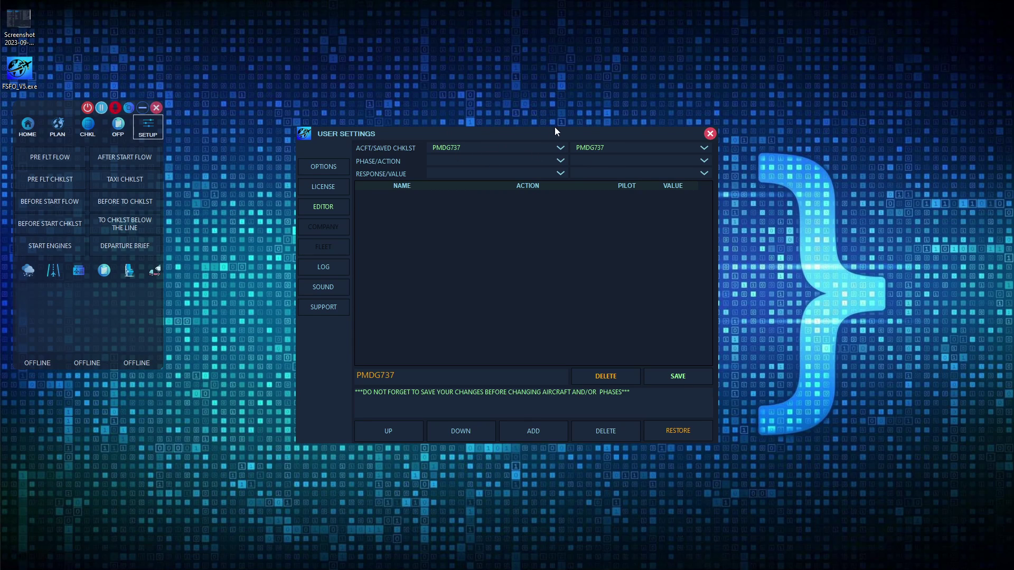
{"action": "left_click", "coordinate": [562, 161]}
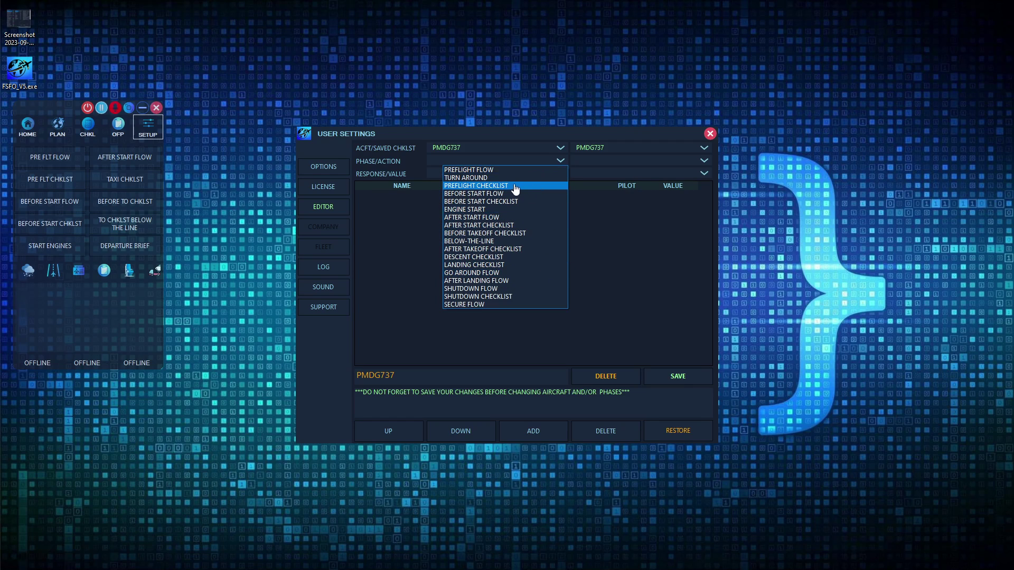
{"action": "left_click", "coordinate": [492, 170]}
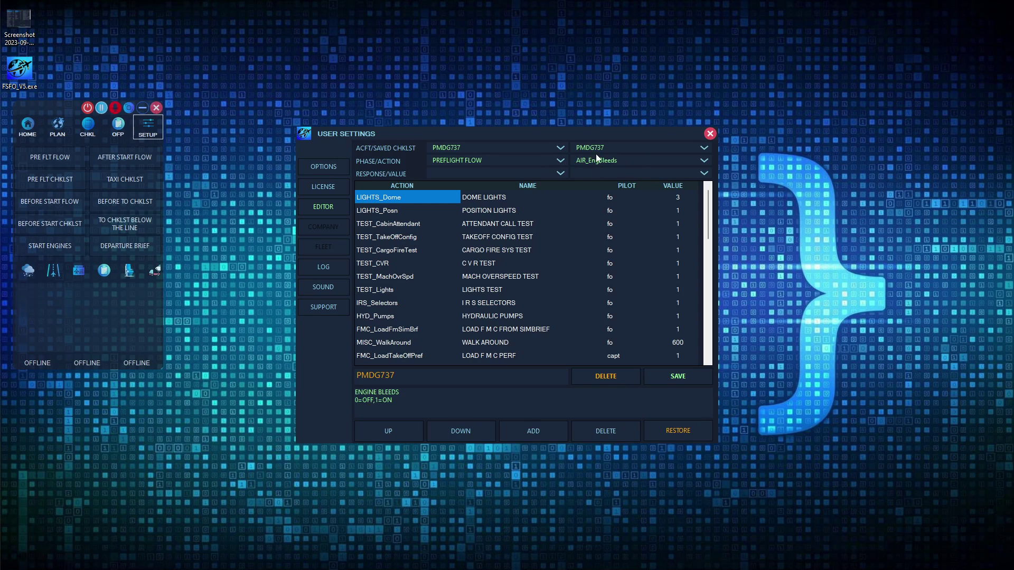
Browse the actions available for the preflight flow and choose AIR_EngBleeds
{"action": "left_click", "coordinate": [706, 163]}
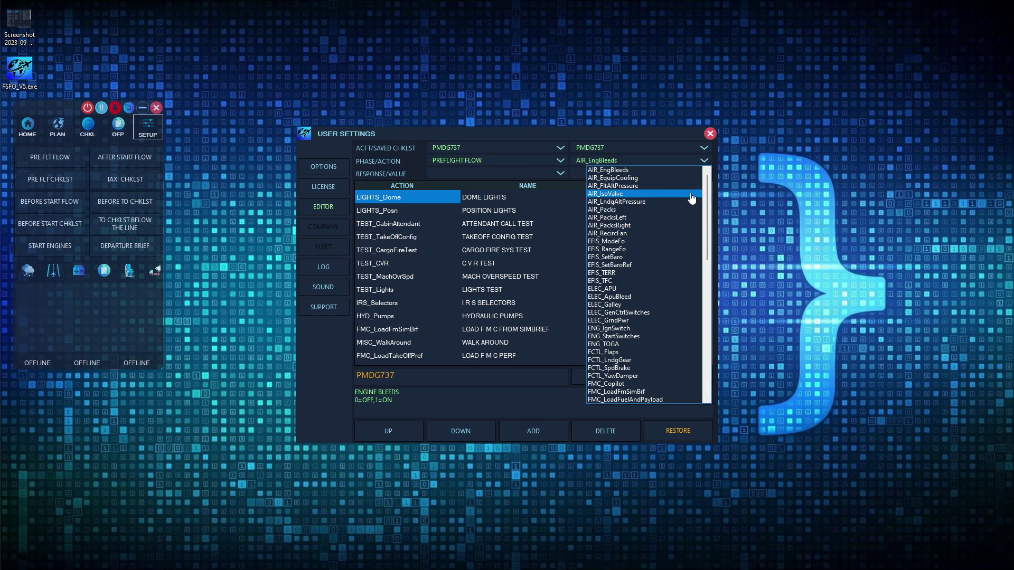
{"action": "scroll", "coordinate": [691, 198], "scroll_direction": "down", "scroll_amount": 3}
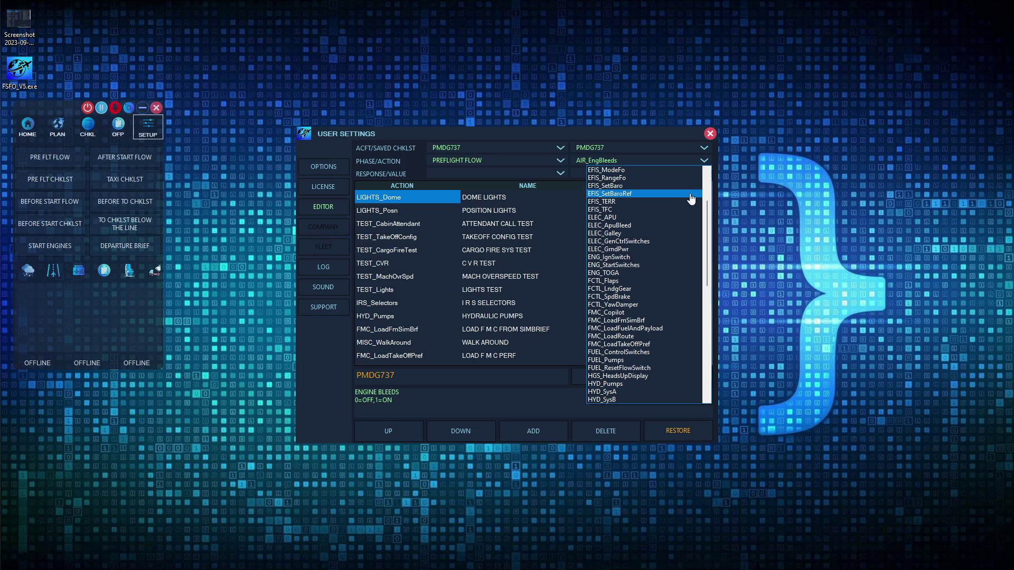
{"action": "scroll", "coordinate": [691, 198], "scroll_direction": "down", "scroll_amount": 1}
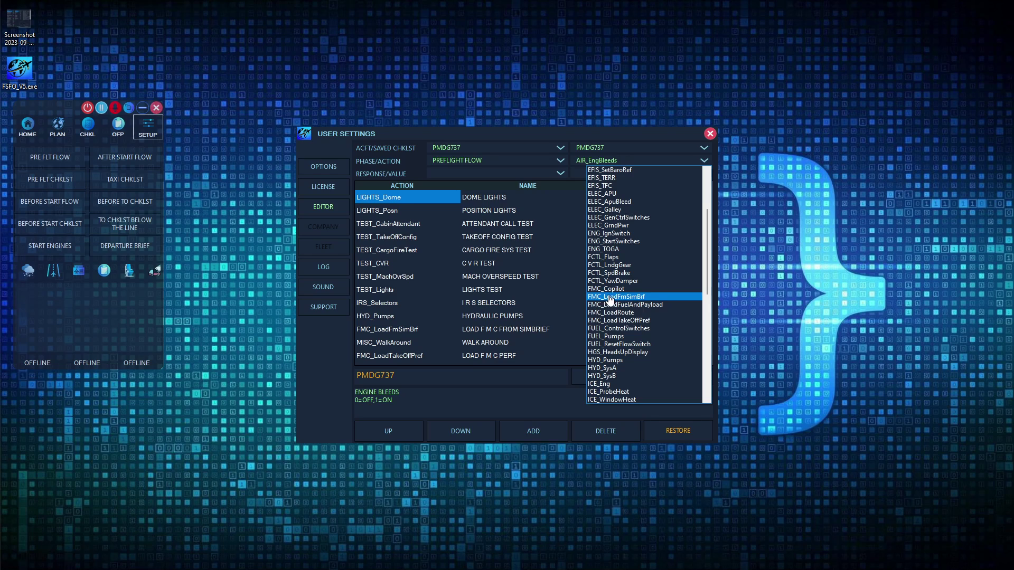
{"action": "scroll", "coordinate": [616, 317], "scroll_direction": "down", "scroll_amount": 2}
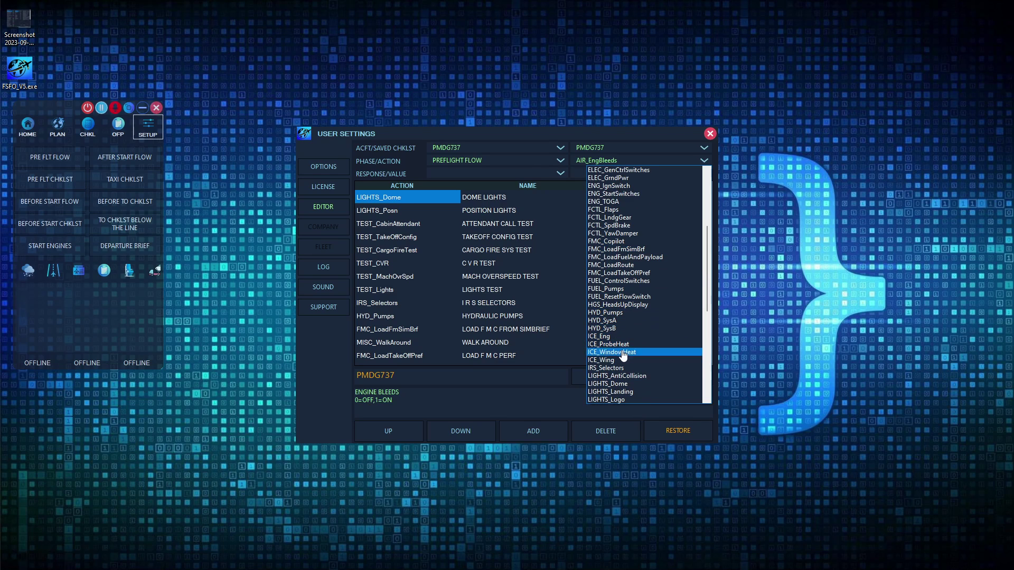
{"action": "scroll", "coordinate": [628, 379], "scroll_direction": "down", "scroll_amount": 1}
{"action": "scroll", "coordinate": [628, 380], "scroll_direction": "down", "scroll_amount": 1}
{"action": "scroll", "coordinate": [645, 355], "scroll_direction": "up", "scroll_amount": 7}
{"action": "left_click", "coordinate": [588, 169]}
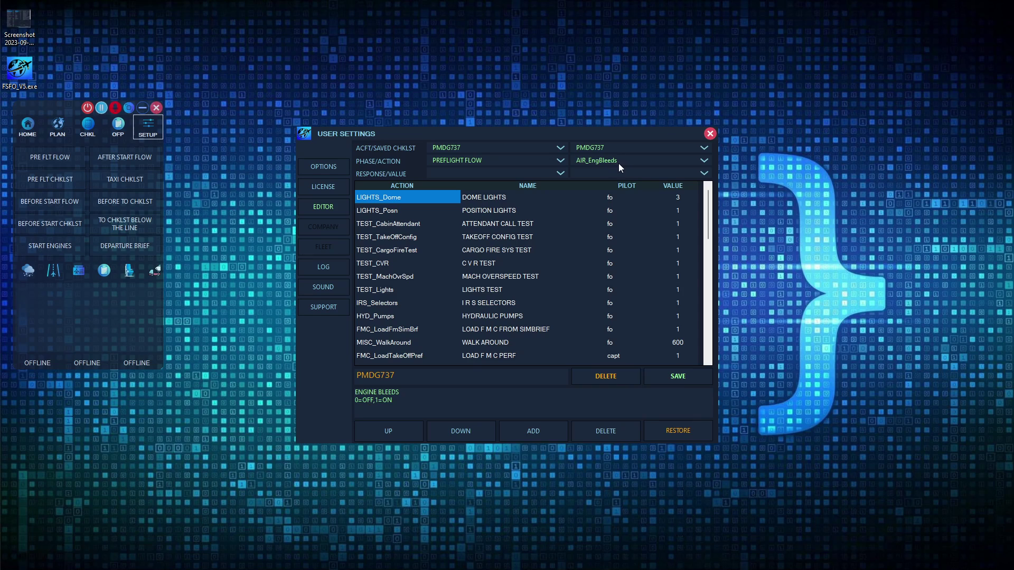
Set the response to fo and the value to 1, and add the AIR_EngBleeds action to the preflight flow
{"action": "left_click", "coordinate": [561, 173]}
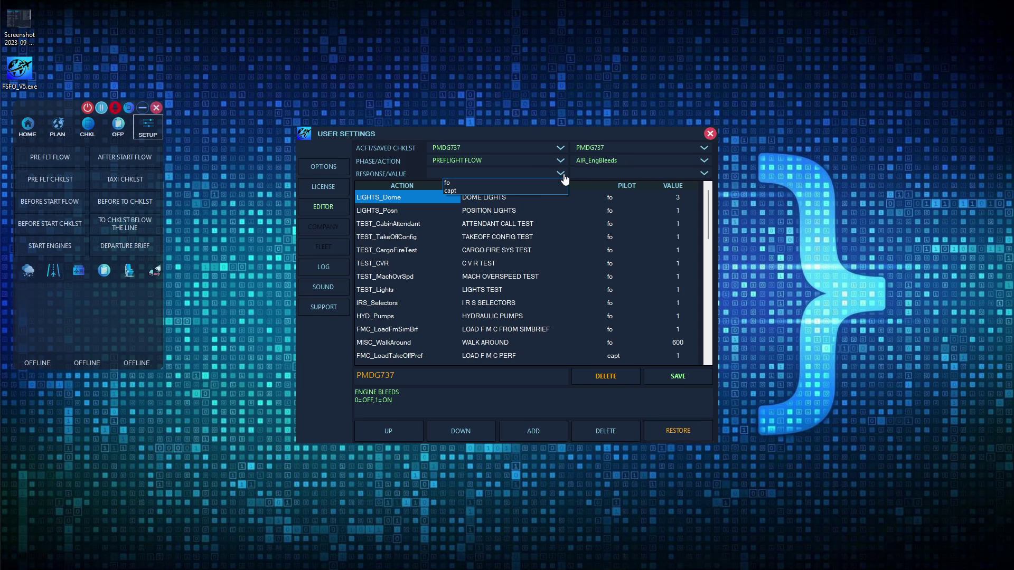
{"action": "left_click", "coordinate": [528, 184]}
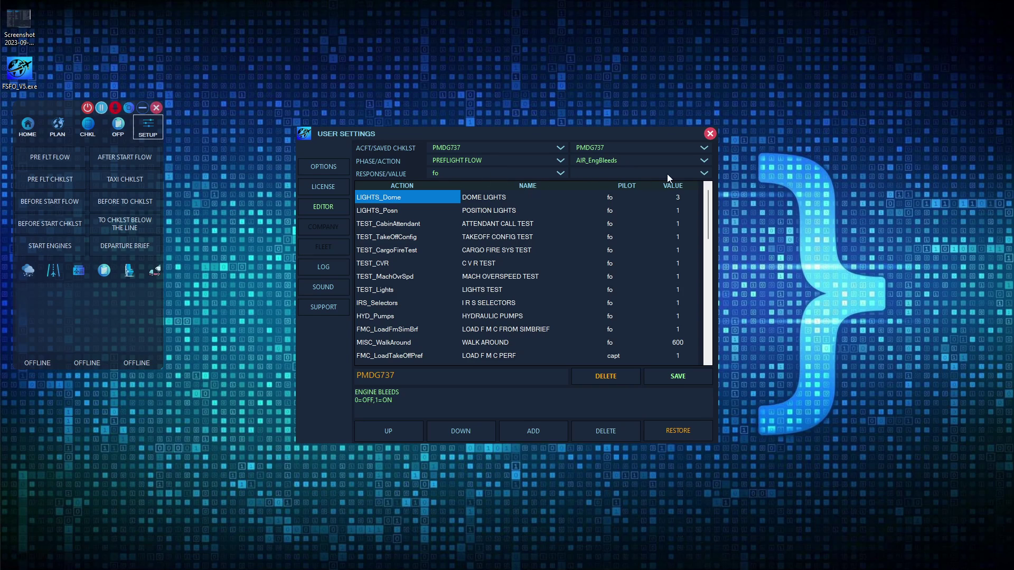
{"action": "left_click", "coordinate": [708, 175]}
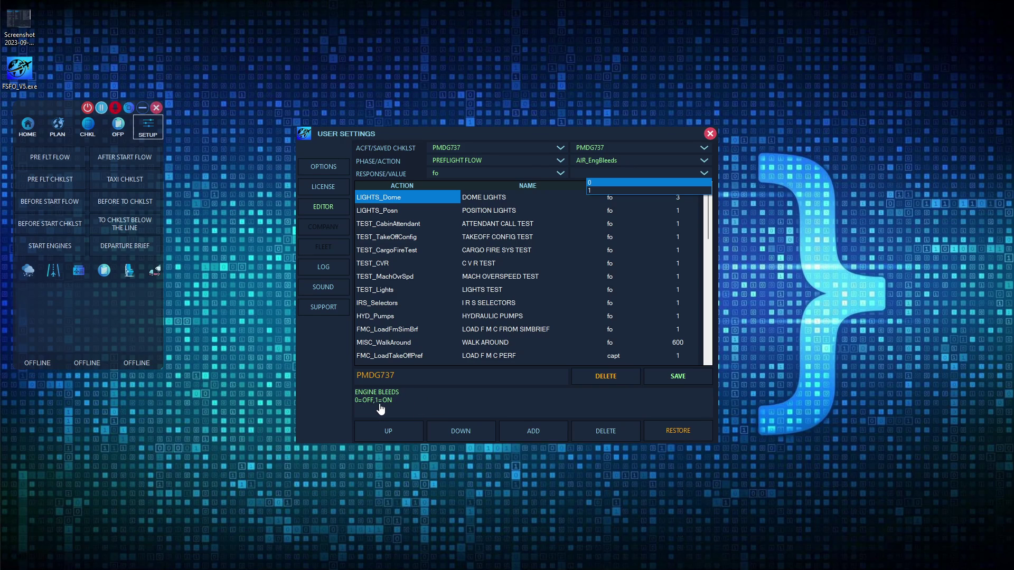
{"action": "left_click", "coordinate": [596, 191]}
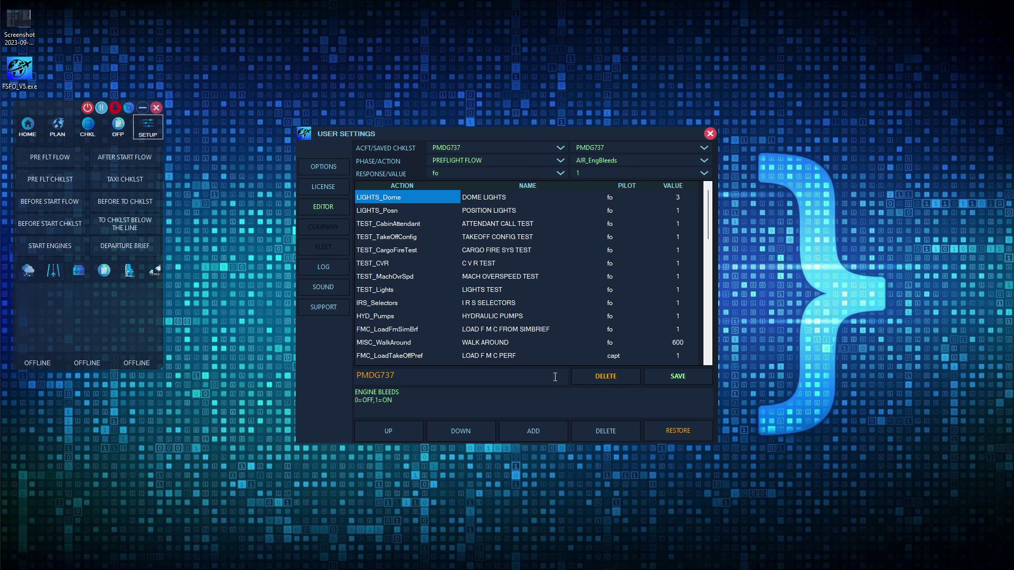
{"action": "left_click", "coordinate": [538, 438]}
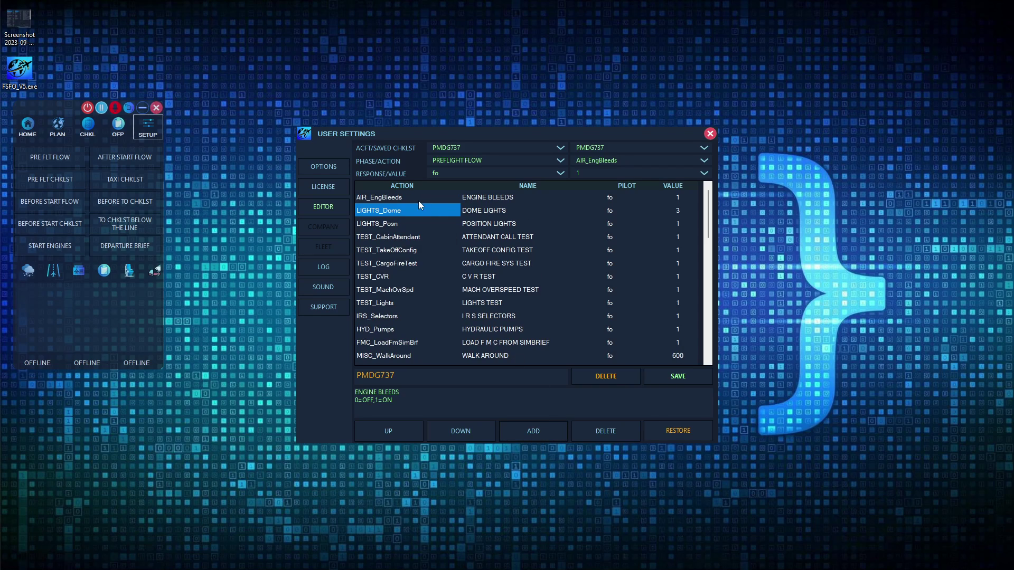
Check the value descriptions of the AIR_EngBleeds, LIGHTS_Dome and TEST_CabinAttendant actions in the preflight flow
{"action": "left_click", "coordinate": [395, 197]}
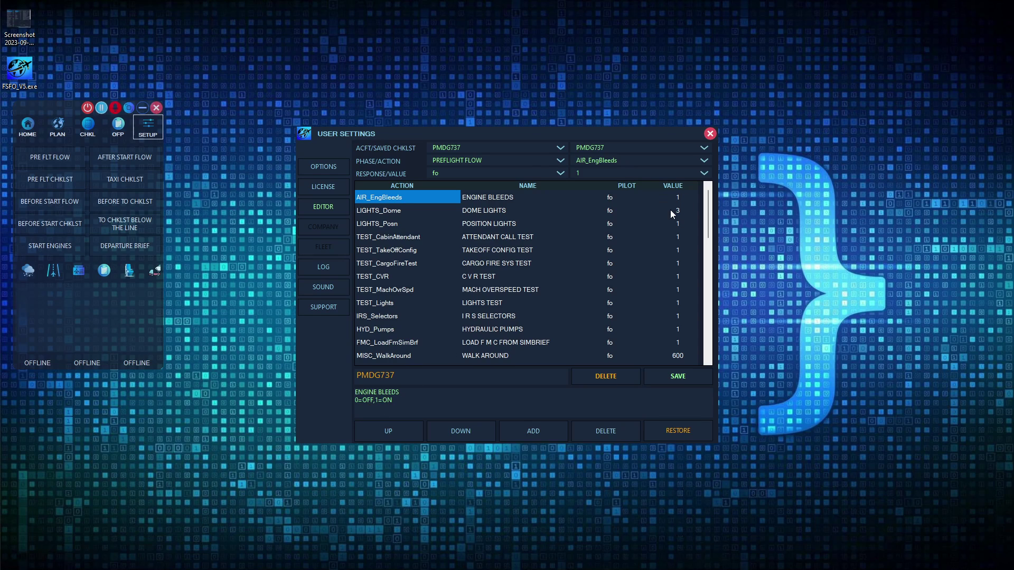
{"action": "left_click", "coordinate": [397, 211]}
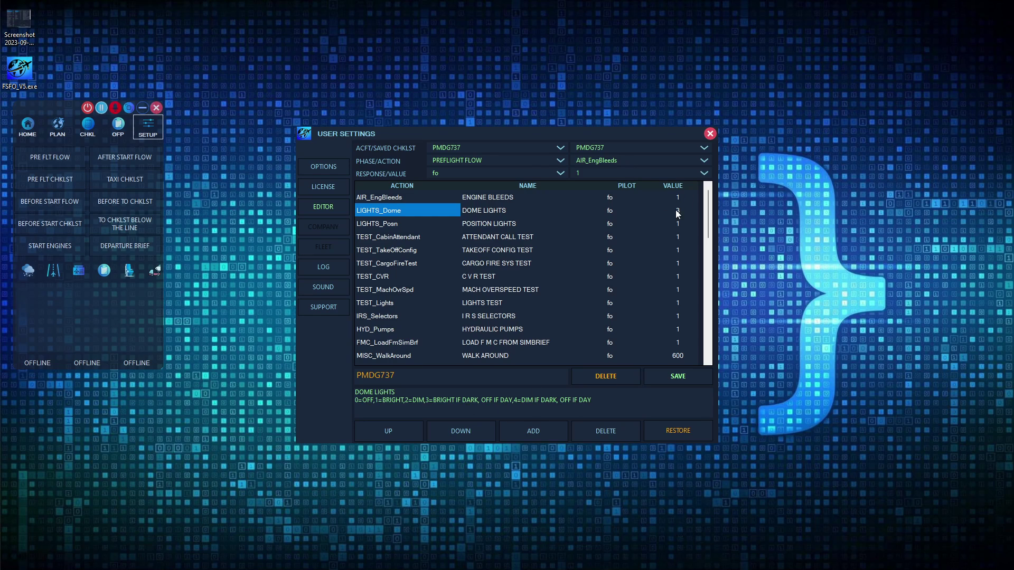
{"action": "left_click", "coordinate": [386, 237]}
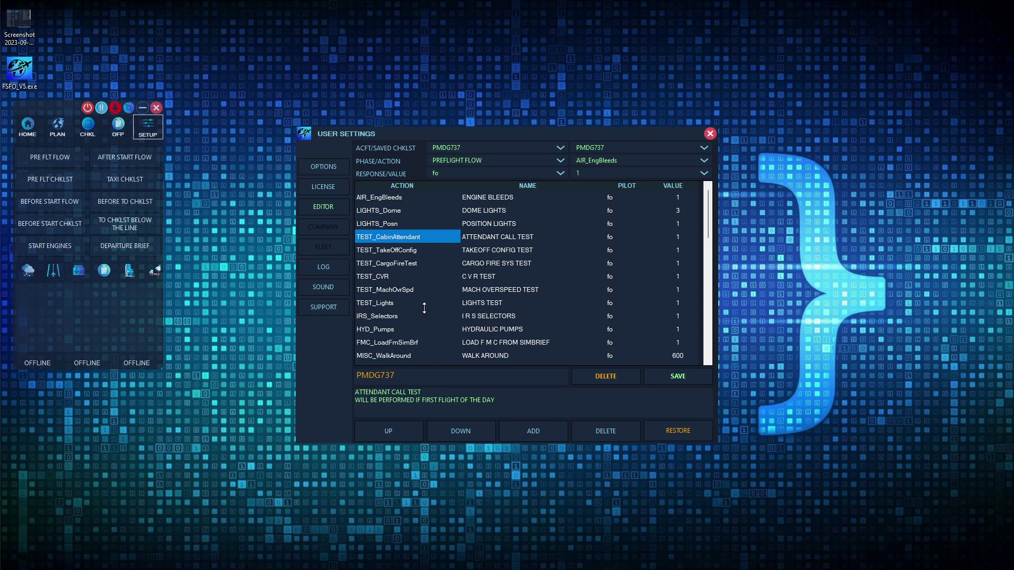
{"action": "left_click", "coordinate": [396, 198]}
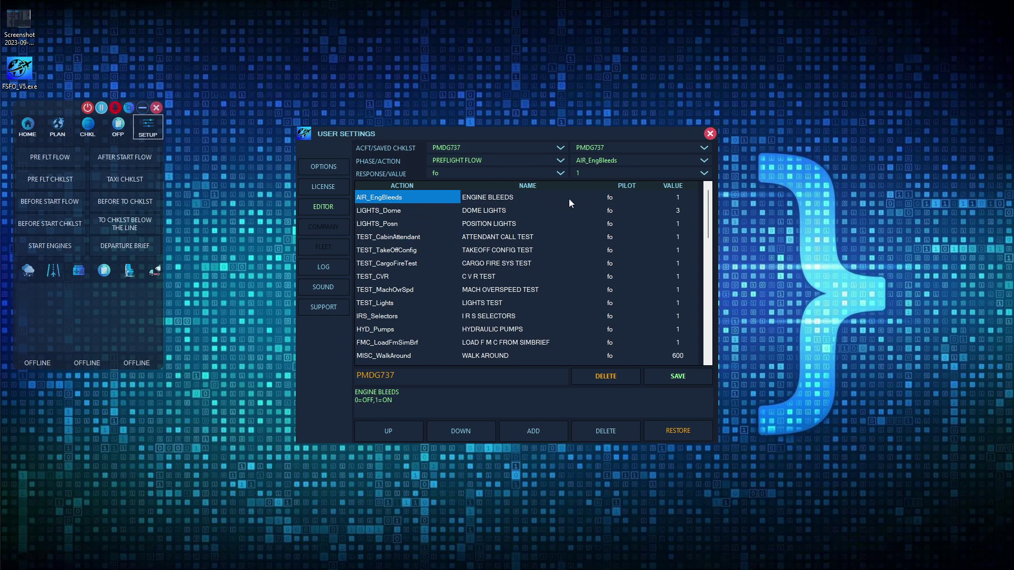
{"action": "left_click", "coordinate": [400, 210]}
Move the AIR_EngBleeds action down the preflight flow to just below TEST_Lights
{"action": "left_click", "coordinate": [397, 198]}
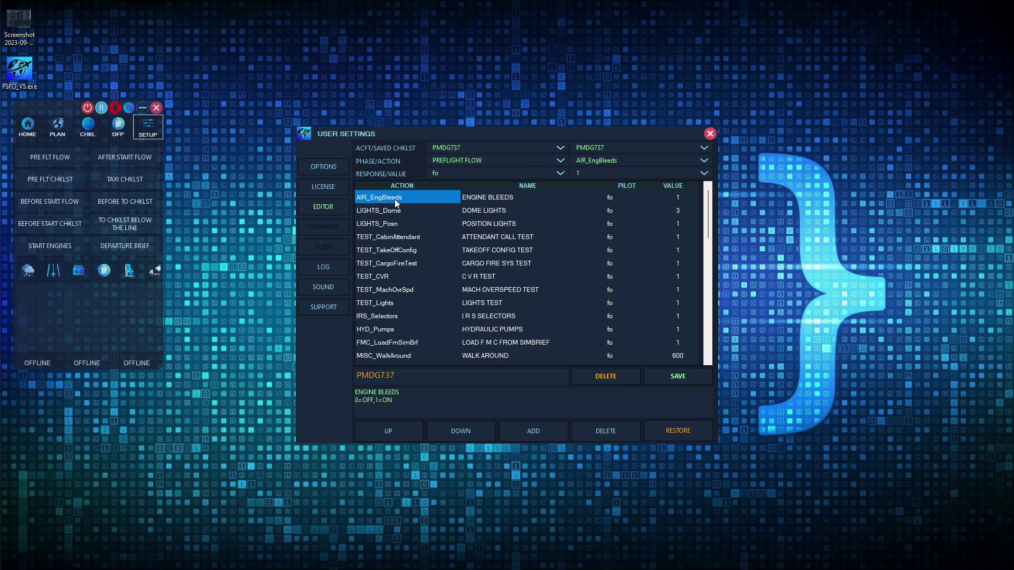
{"action": "left_click", "coordinate": [480, 432]}
{"action": "left_click", "coordinate": [480, 432]}
{"action": "left_click", "coordinate": [480, 432]}
{"action": "left_click", "coordinate": [480, 432]}
{"action": "left_click", "coordinate": [480, 432]}
{"action": "left_click", "coordinate": [480, 432]}
{"action": "left_click", "coordinate": [480, 432]}
{"action": "left_click", "coordinate": [480, 432]}
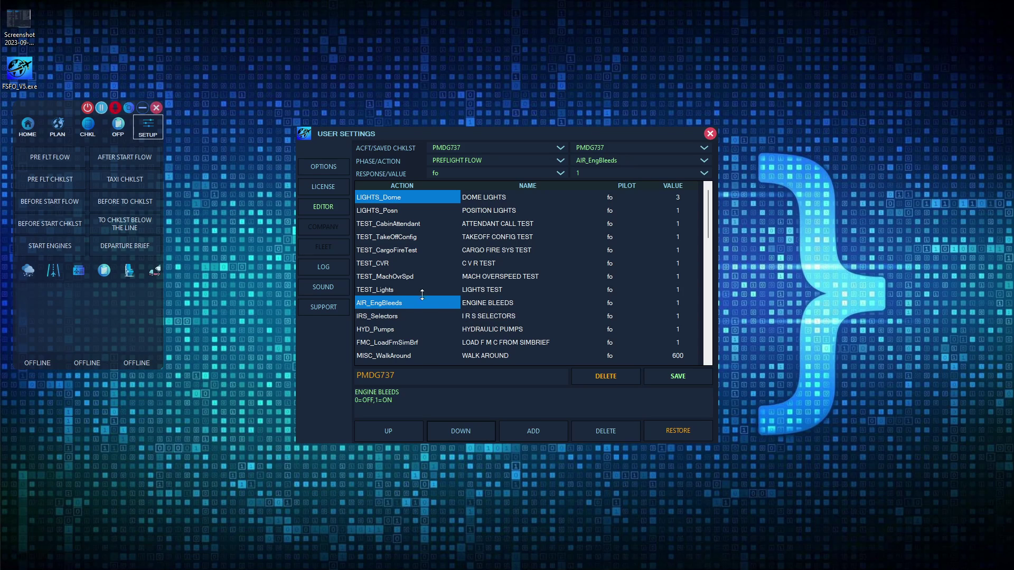
Change the pilot assigned to the AIR_EngBleeds action to capt, keeping fo as the response for new actions
{"action": "left_click", "coordinate": [386, 290]}
{"action": "left_click", "coordinate": [389, 303]}
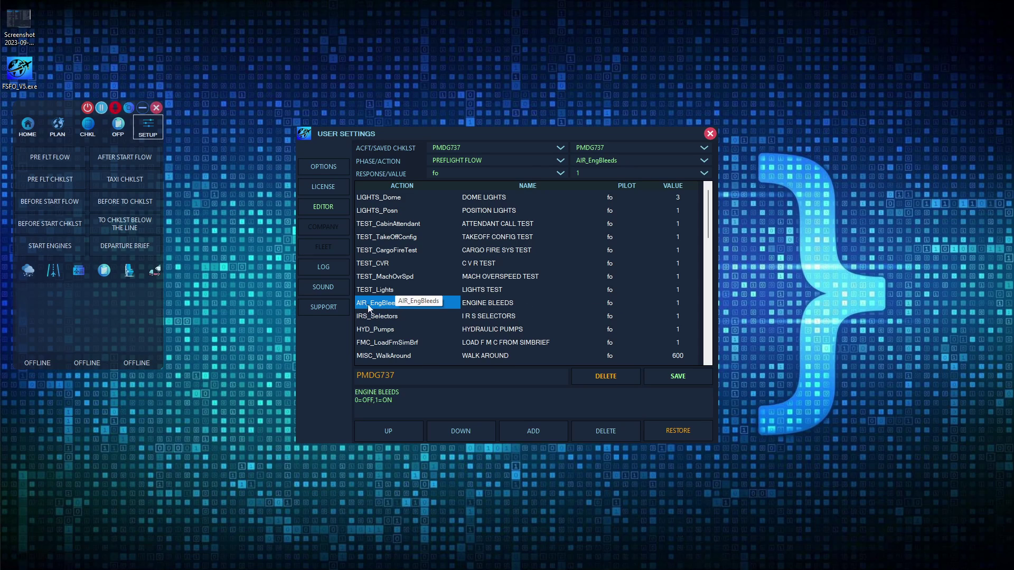
{"action": "left_click", "coordinate": [613, 305]}
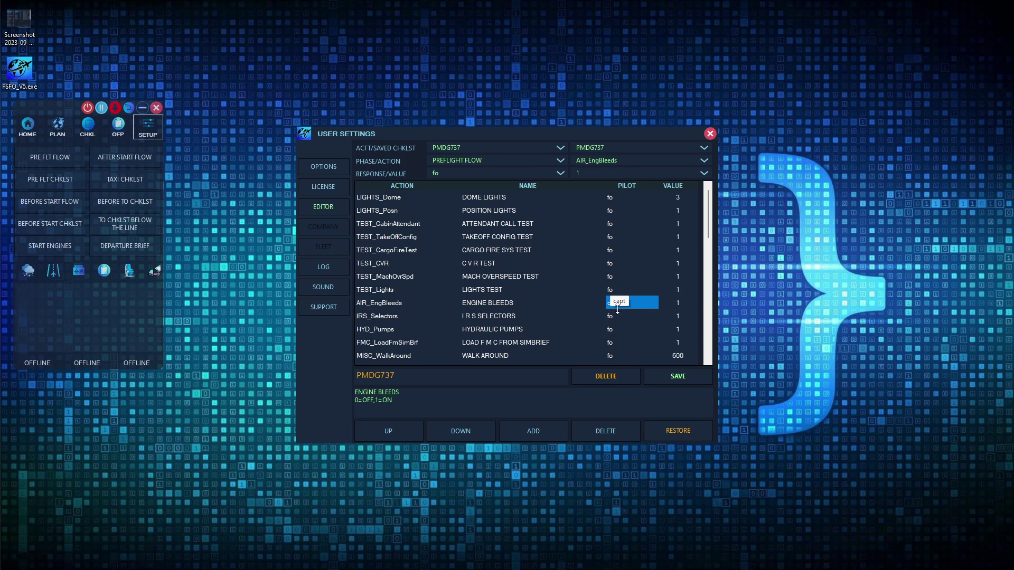
{"action": "left_click", "coordinate": [560, 174]}
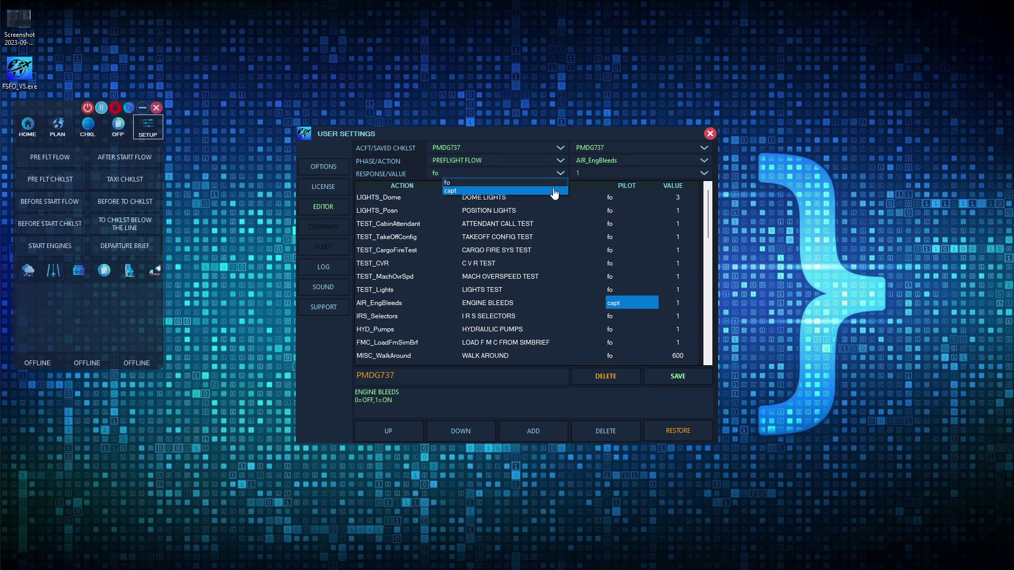
{"action": "left_click", "coordinate": [552, 182]}
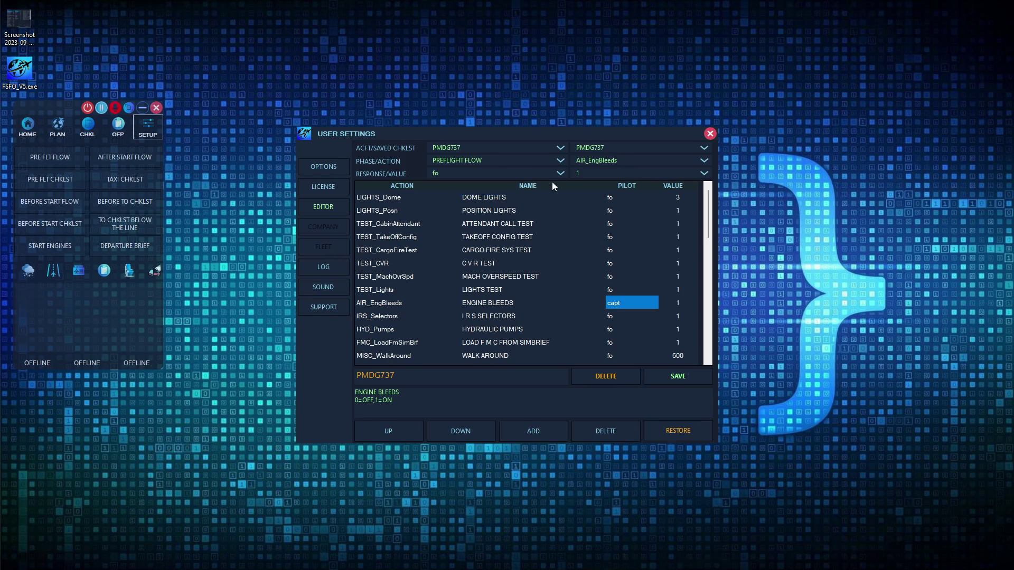
{"action": "left_click", "coordinate": [617, 289]}
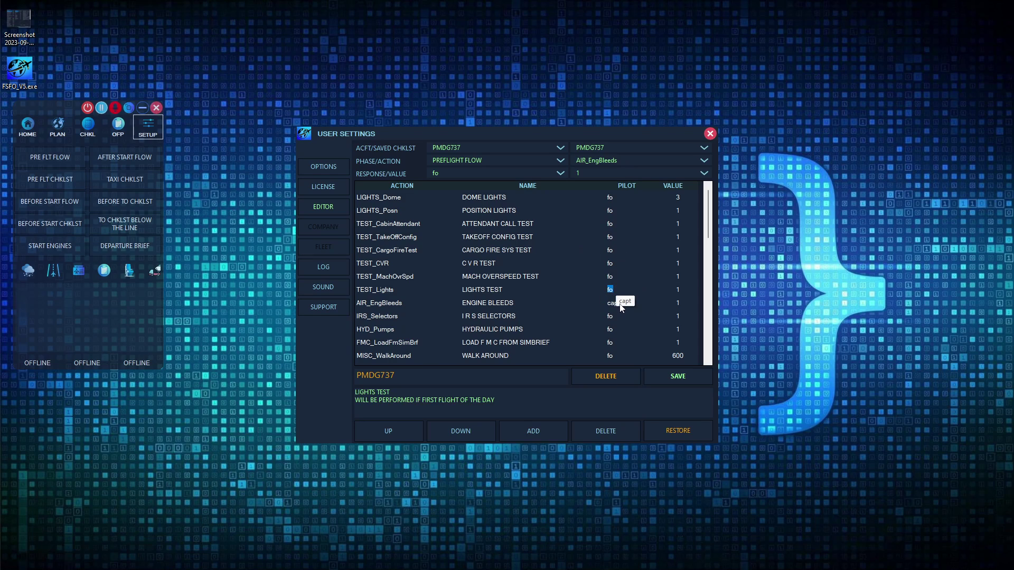
Display the checklist page with the copilot and pilot action areas
{"action": "left_click", "coordinate": [86, 132]}
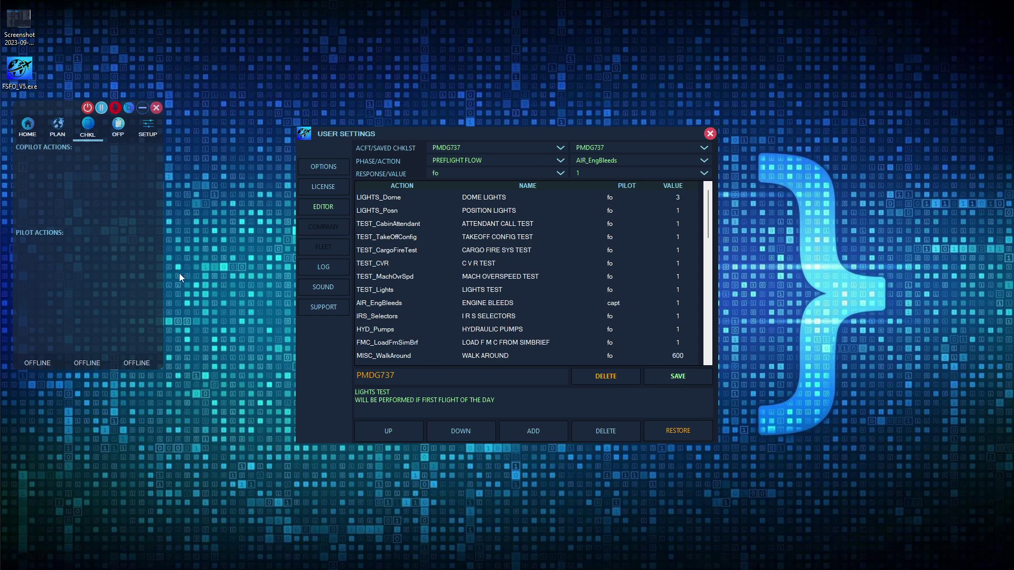
{"action": "left_click", "coordinate": [76, 262]}
Add a MISC_Wait action with response fo and value 180 to the preflight flow and select its new row
{"action": "left_click", "coordinate": [704, 162]}
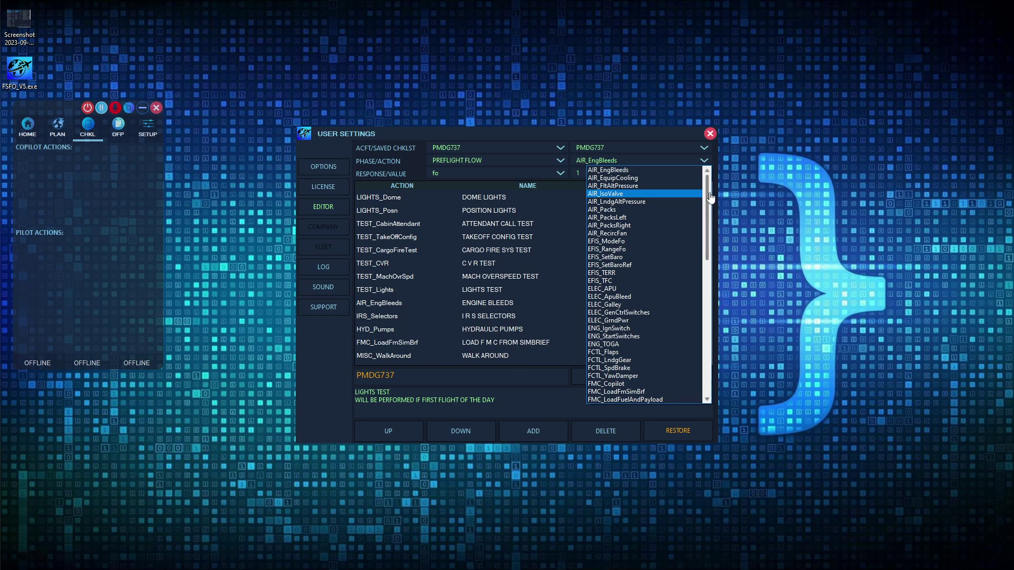
{"action": "left_click_drag", "start_coordinate": [709, 206], "coordinate": [708, 302]}
{"action": "left_click", "coordinate": [656, 361]}
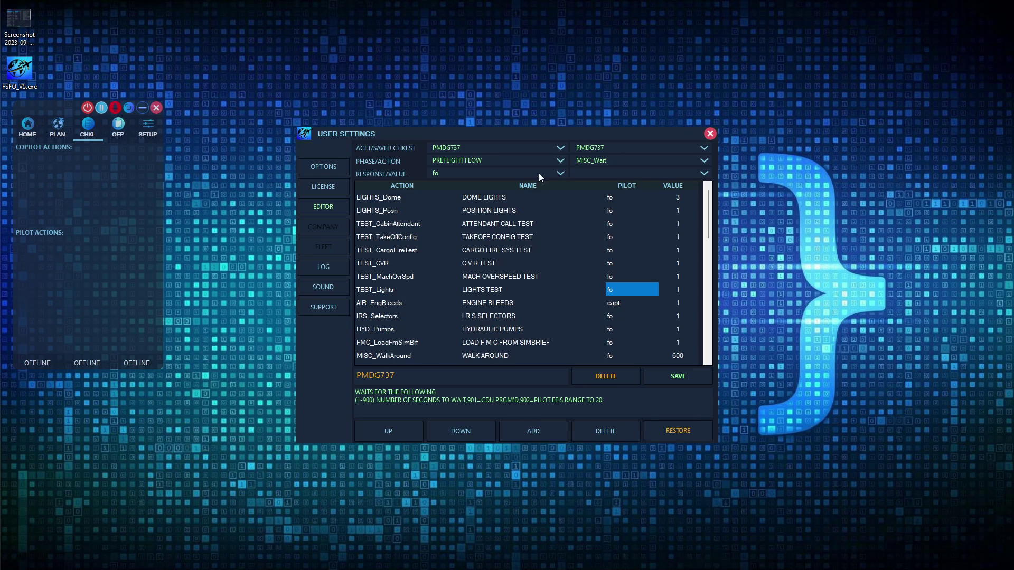
{"action": "left_click", "coordinate": [561, 172]}
{"action": "left_click", "coordinate": [544, 187]}
{"action": "left_click", "coordinate": [703, 176]}
{"action": "left_click_drag", "start_coordinate": [707, 193], "coordinate": [706, 240]}
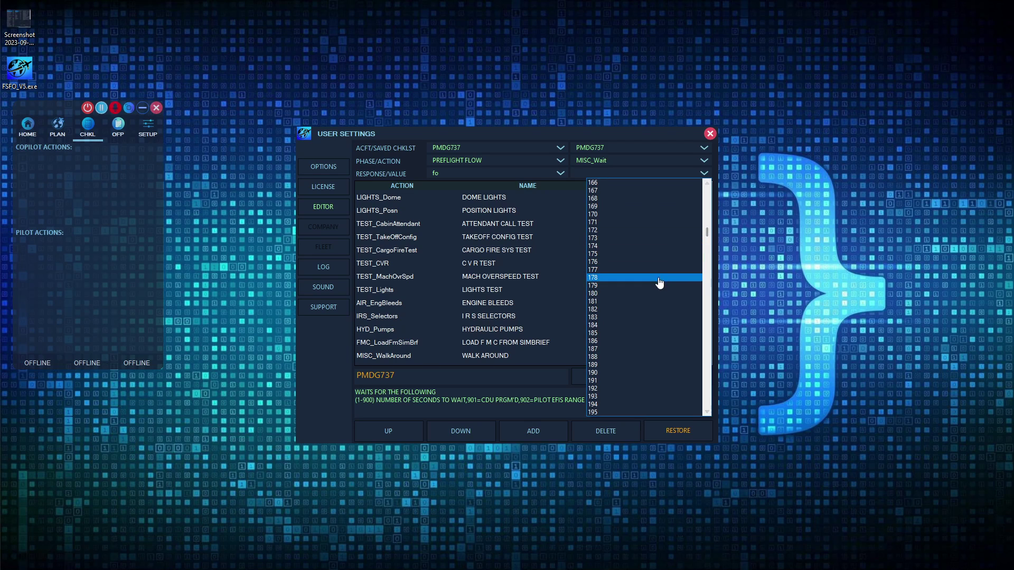
{"action": "scroll", "coordinate": [645, 307], "scroll_direction": "down", "scroll_amount": 1}
{"action": "scroll", "coordinate": [645, 307], "scroll_direction": "down", "scroll_amount": 2}
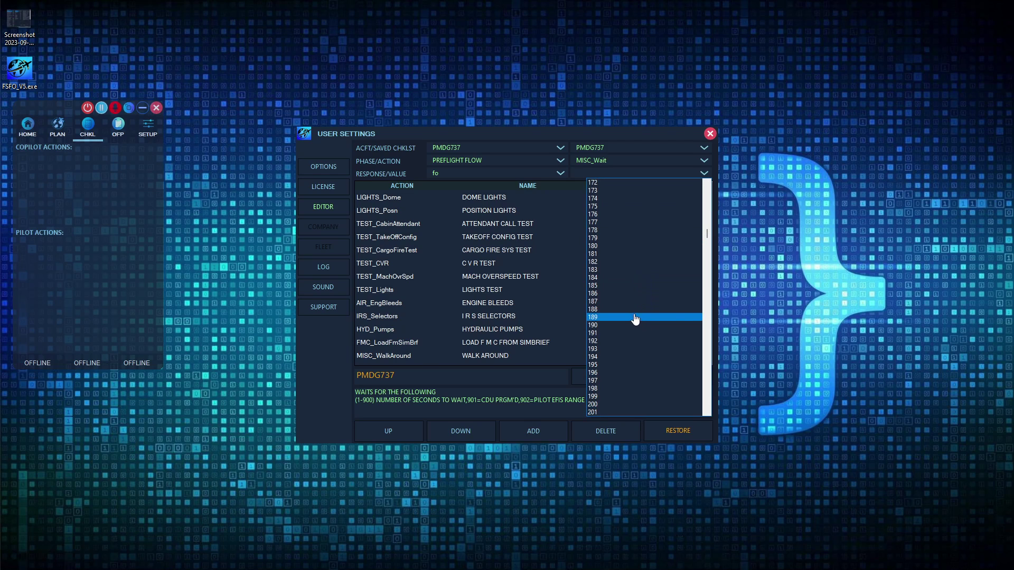
{"action": "left_click", "coordinate": [630, 246]}
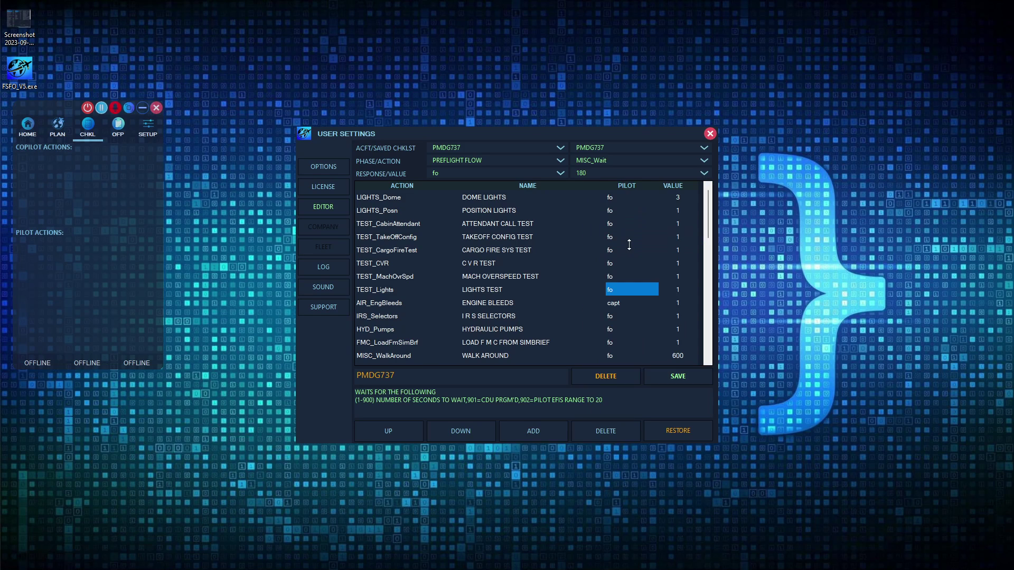
{"action": "left_click", "coordinate": [533, 431]}
{"action": "left_click", "coordinate": [375, 198]}
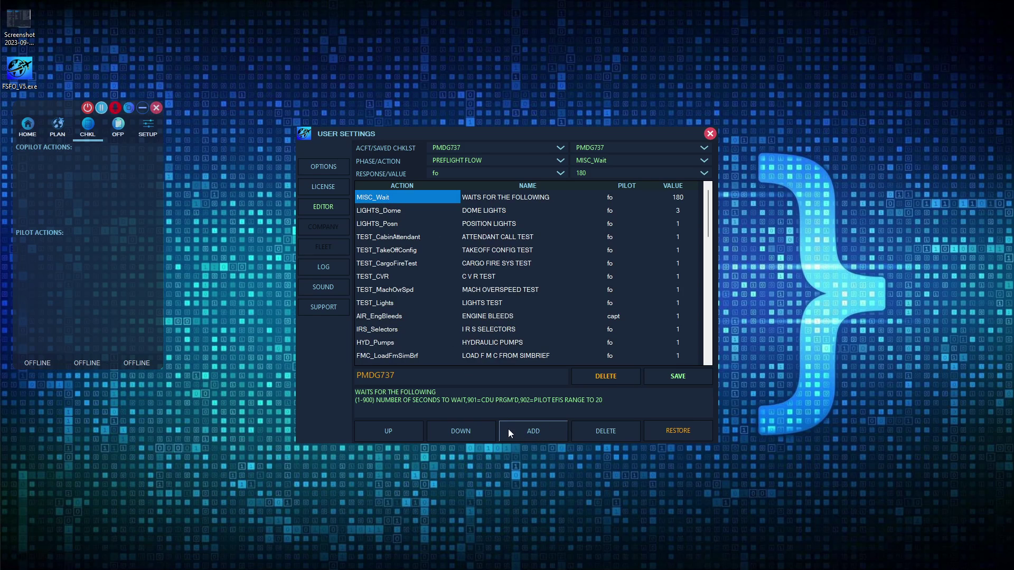
Move the MISC_Wait action down the preflight flow to just below TEST_CabinAttendant and select its row
{"action": "left_click", "coordinate": [490, 433]}
{"action": "left_click", "coordinate": [490, 431]}
{"action": "left_click", "coordinate": [490, 431]}
{"action": "left_click", "coordinate": [400, 225]}
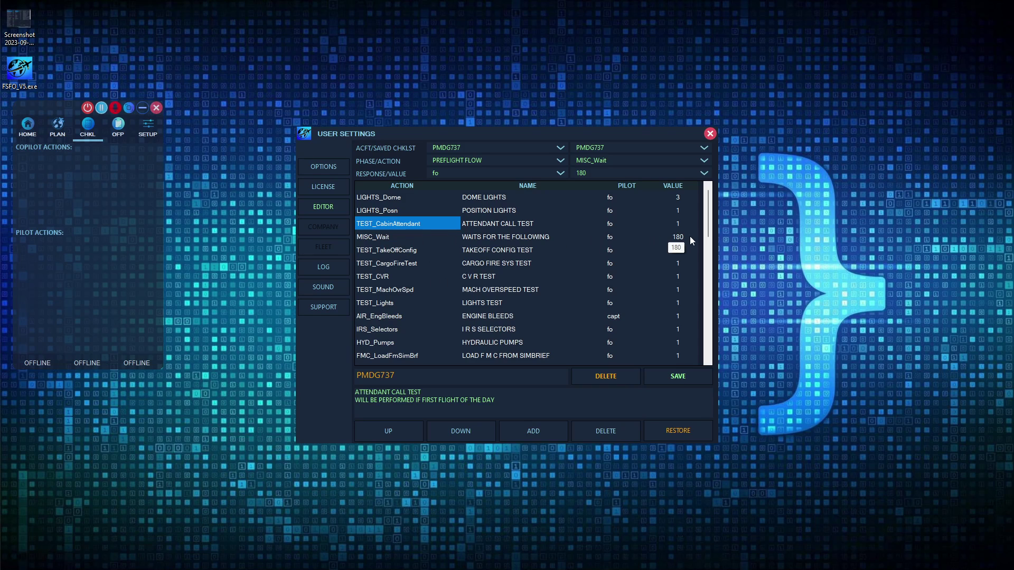
{"action": "left_click", "coordinate": [387, 241]}
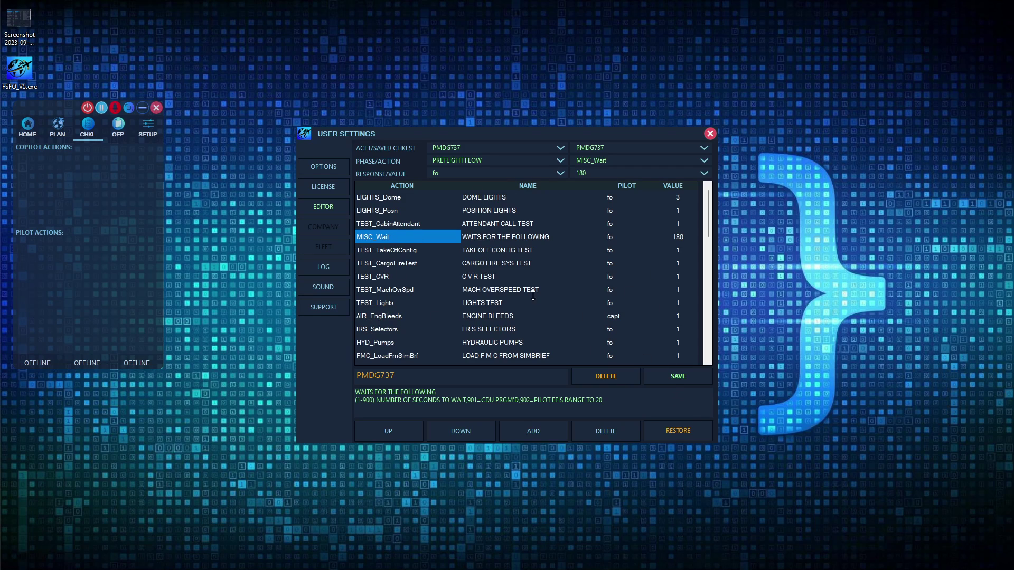
Look through the available preflight flow actions without choosing one, and display the options page with the SOPS settings
{"action": "left_click", "coordinate": [699, 161]}
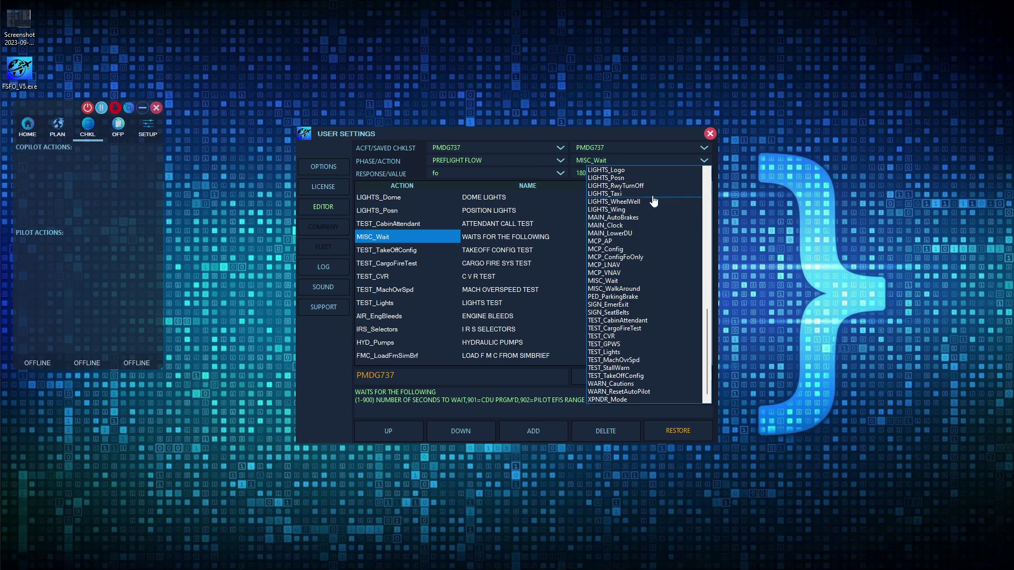
{"action": "left_click", "coordinate": [640, 134]}
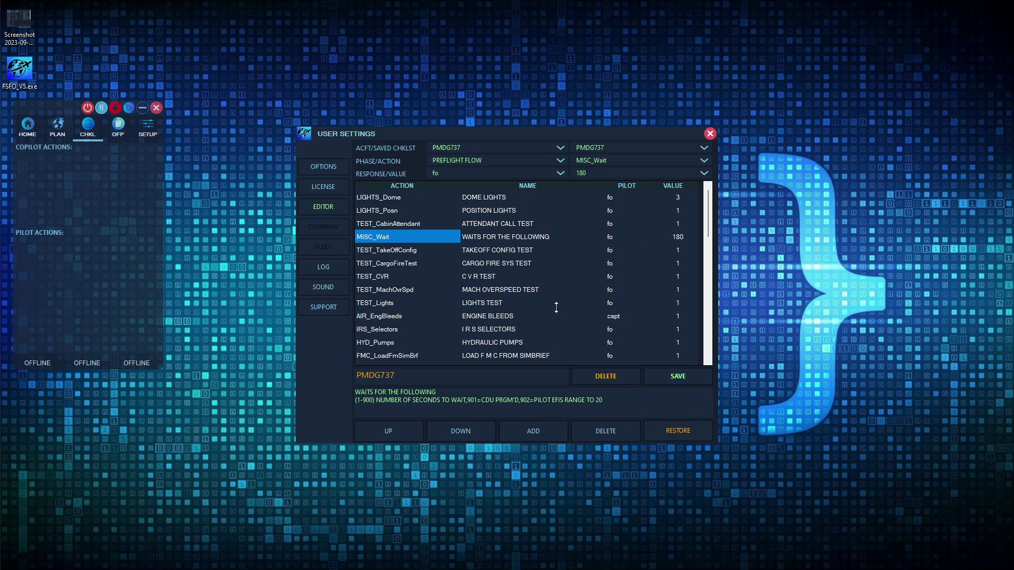
{"action": "left_click", "coordinate": [315, 171]}
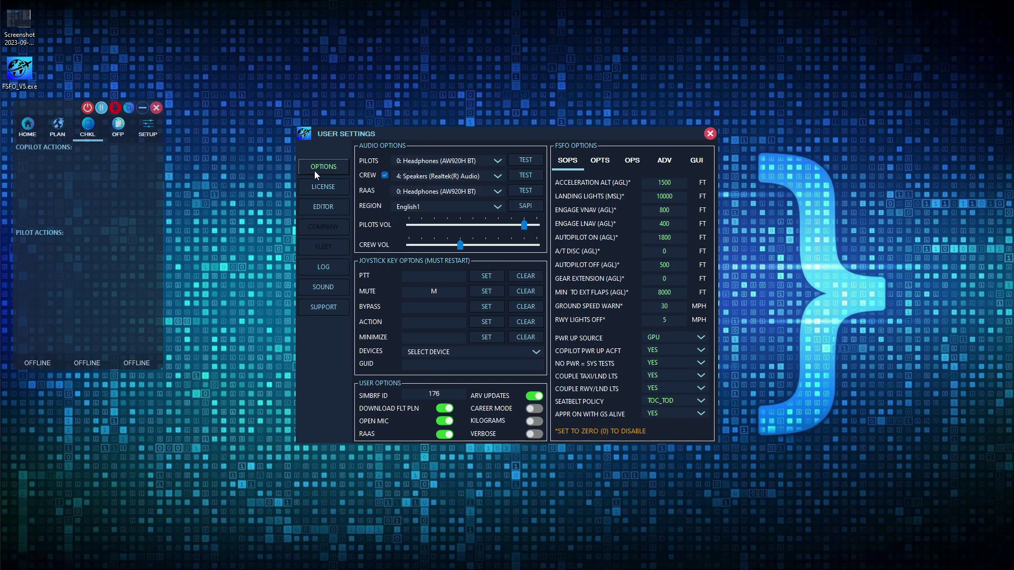
{"action": "mouse_move", "coordinate": [605, 356]}
Reopen the checklist editor and load the PREFLIGHT CHECKLIST phase of the PMDG737 aircraft's saved PMDG737 checklist
{"action": "left_click", "coordinate": [340, 209]}
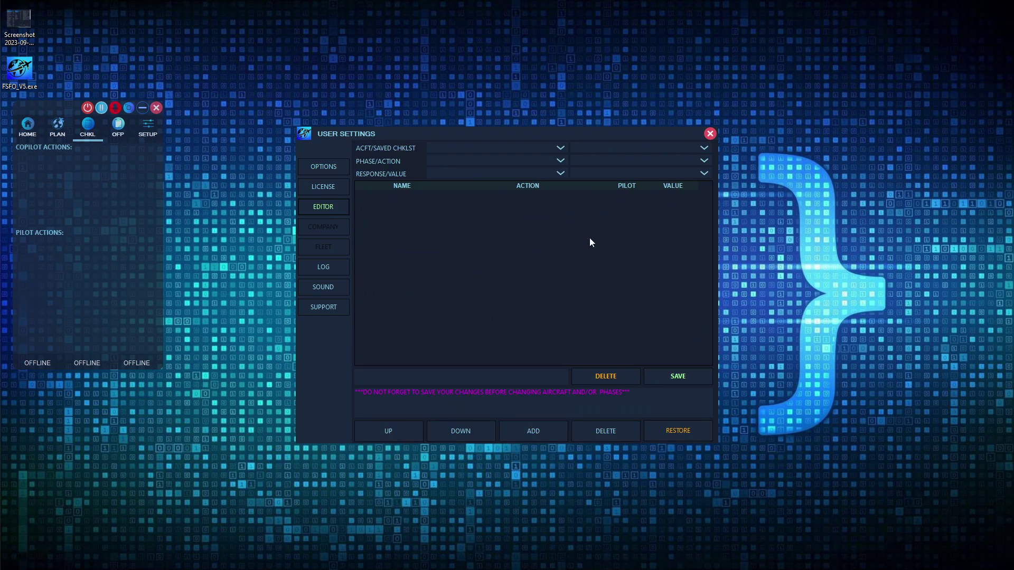
{"action": "left_click", "coordinate": [562, 149]}
{"action": "left_click", "coordinate": [537, 165]}
{"action": "left_click", "coordinate": [705, 150]}
{"action": "left_click", "coordinate": [678, 160]}
{"action": "left_click", "coordinate": [560, 161]}
{"action": "left_click", "coordinate": [502, 186]}
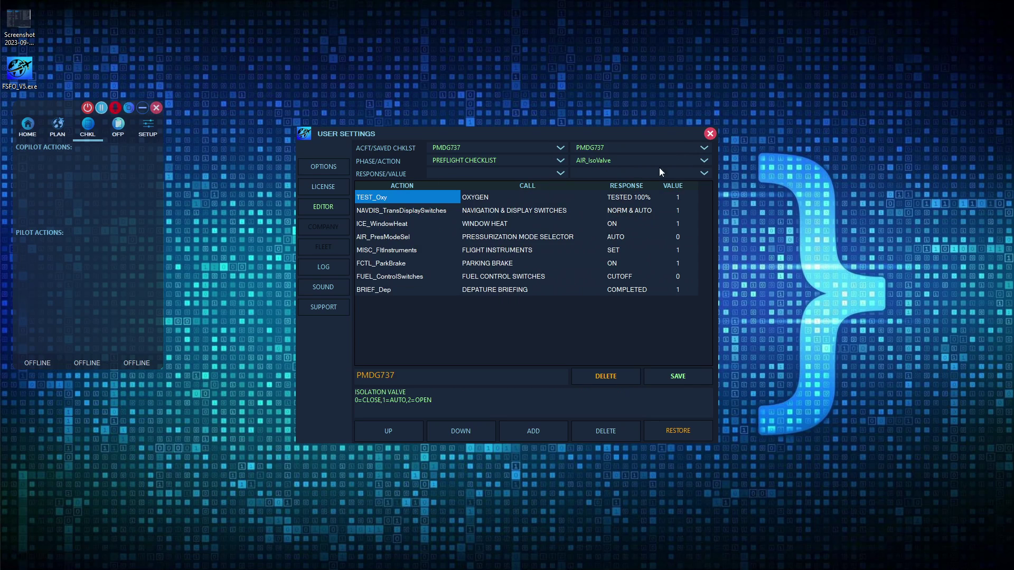
Add a LIGHTS_StrobeAndLndg action with response SET and value 1 to the preflight checklist
{"action": "left_click", "coordinate": [705, 161]}
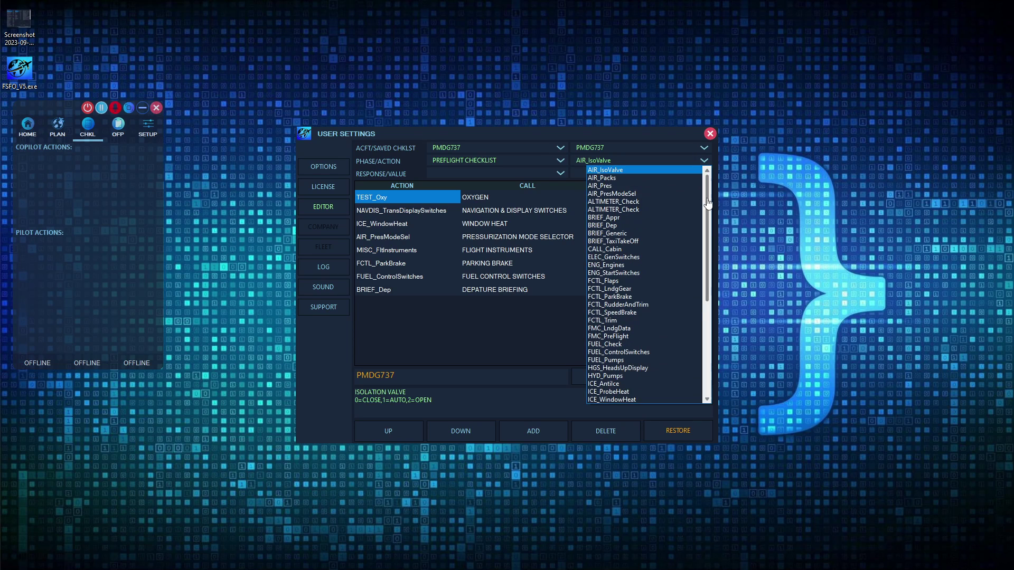
{"action": "left_click_drag", "start_coordinate": [708, 204], "coordinate": [709, 226]}
{"action": "left_click", "coordinate": [657, 376]}
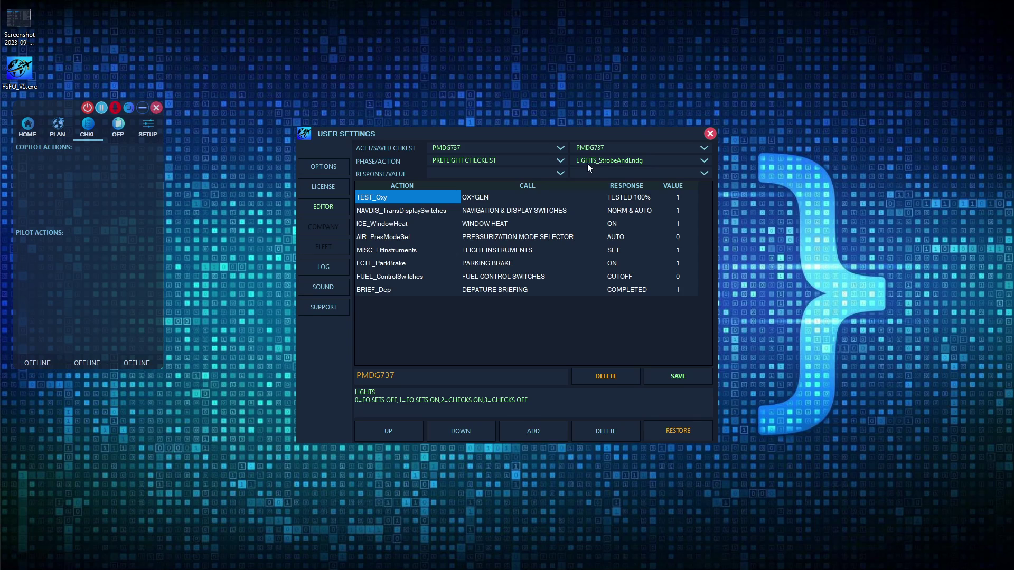
{"action": "left_click", "coordinate": [558, 173]}
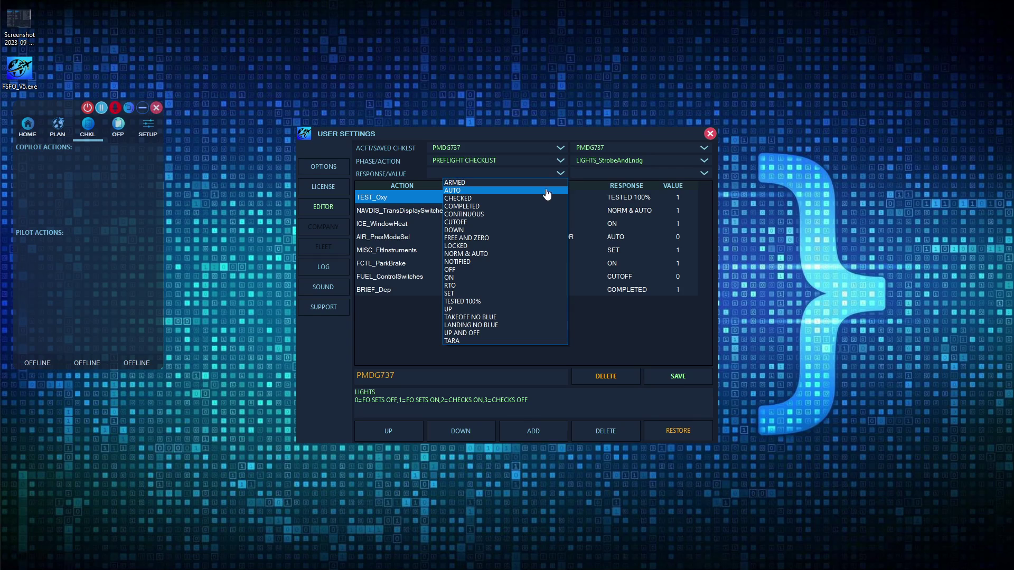
{"action": "left_click", "coordinate": [527, 293]}
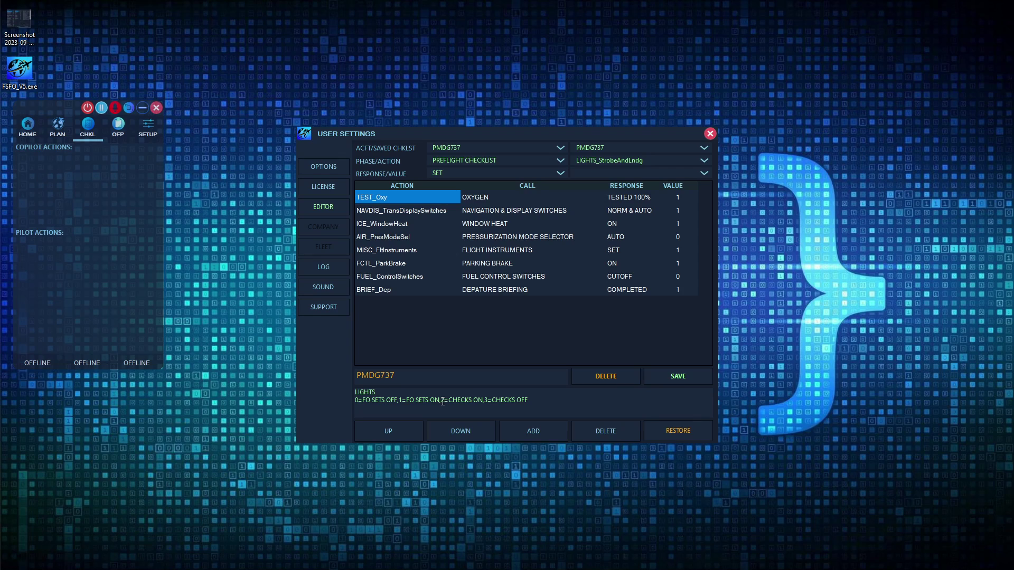
{"action": "left_click_drag", "start_coordinate": [441, 401], "coordinate": [465, 400]}
{"action": "left_click", "coordinate": [473, 406]}
{"action": "left_click_drag", "start_coordinate": [399, 402], "coordinate": [432, 402]}
{"action": "left_click", "coordinate": [705, 176]}
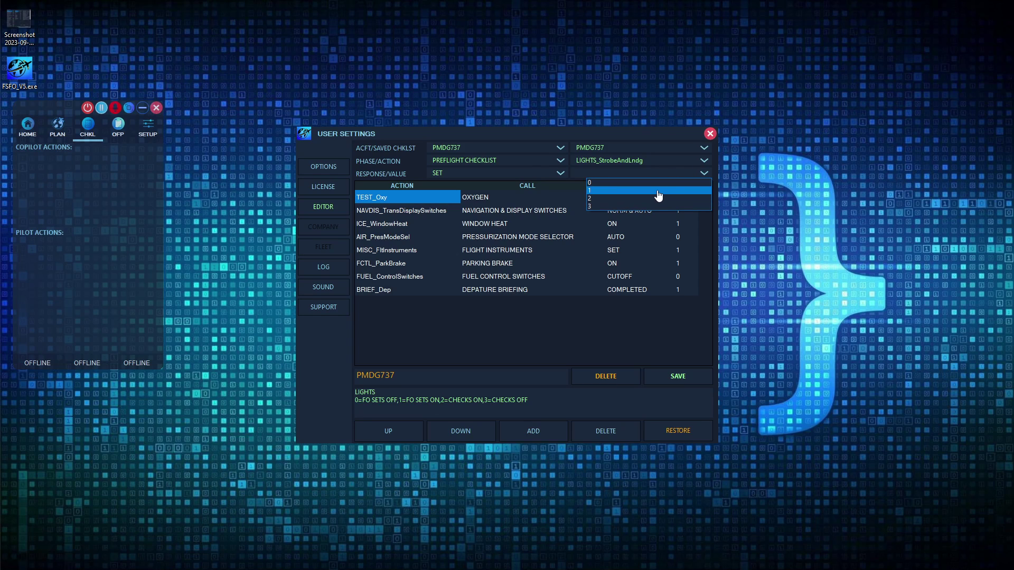
{"action": "left_click", "coordinate": [657, 191]}
{"action": "left_click", "coordinate": [547, 426]}
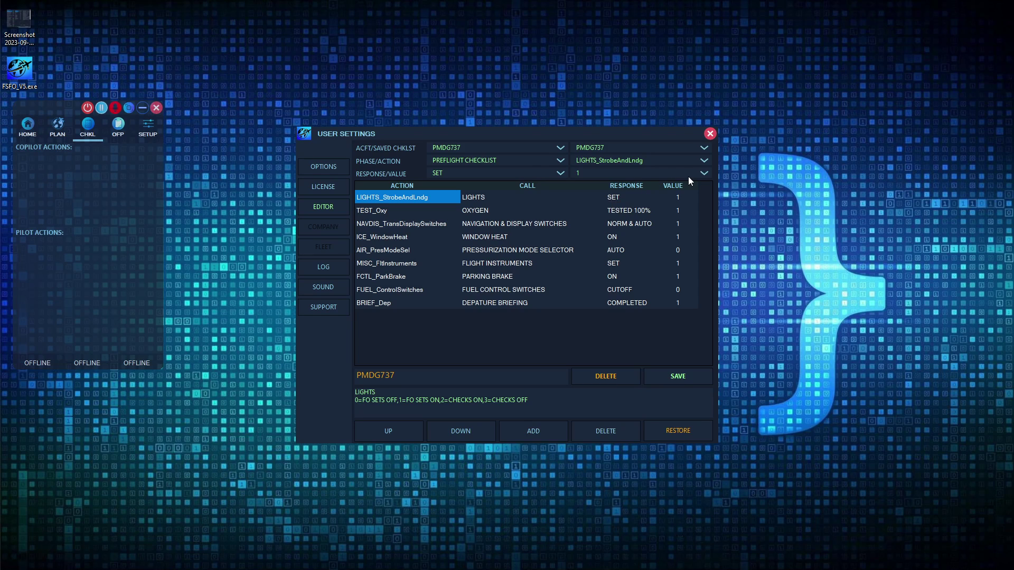
Change the value of the LIGHTS_StrobeAndLndg action in the preflight checklist to 2
{"action": "left_click", "coordinate": [683, 202]}
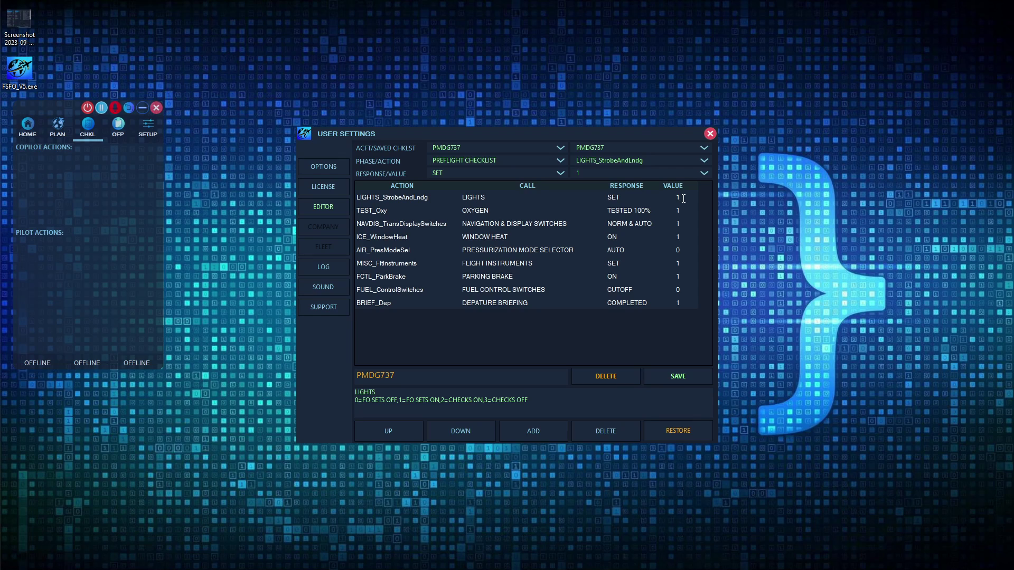
{"action": "type", "text": "2"}
{"action": "key", "text": "BackSpace"}
{"action": "type", "text": "2"}
{"action": "left_click", "coordinate": [473, 213]}
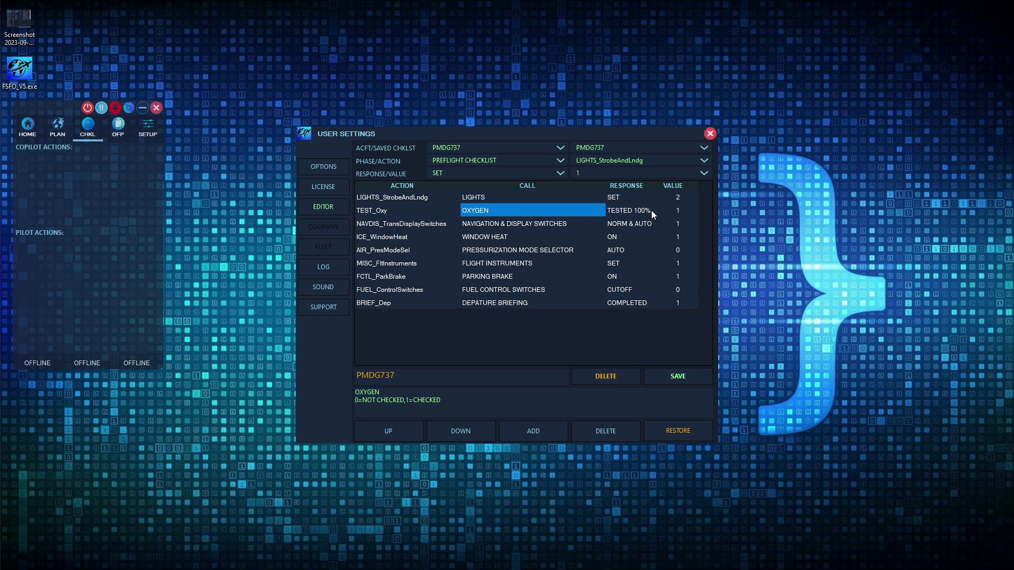
Add a FUEL_Check action with response CHECKED and value 1 to the preflight checklist, and select its call and response cells
{"action": "left_click", "coordinate": [704, 162]}
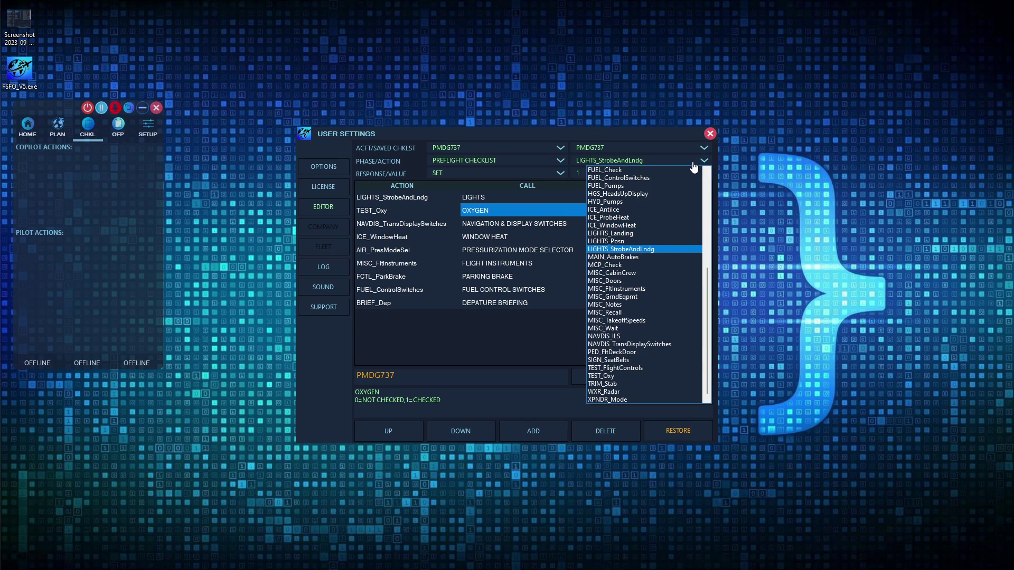
{"action": "left_click", "coordinate": [661, 170]}
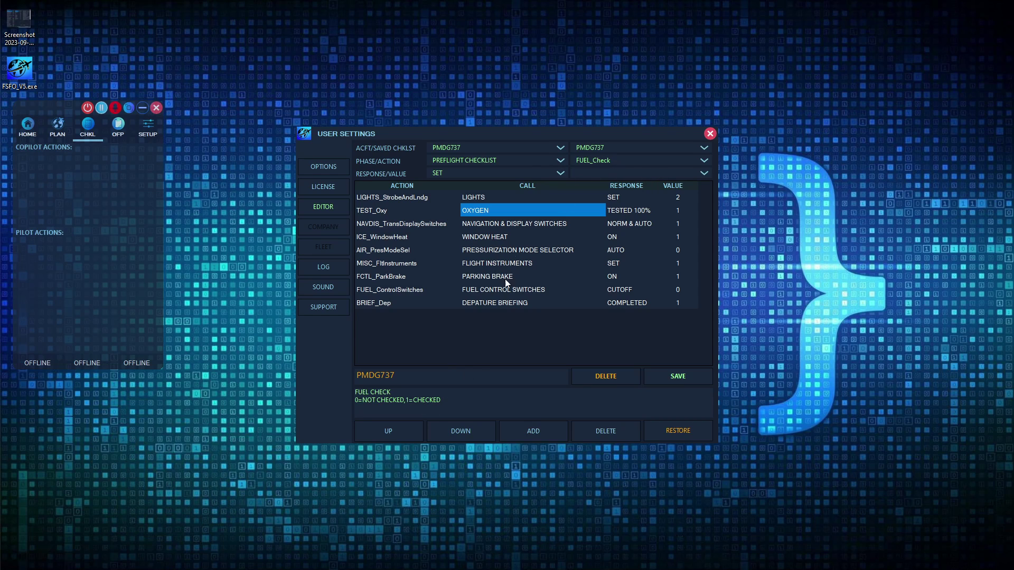
{"action": "left_click", "coordinate": [561, 177]}
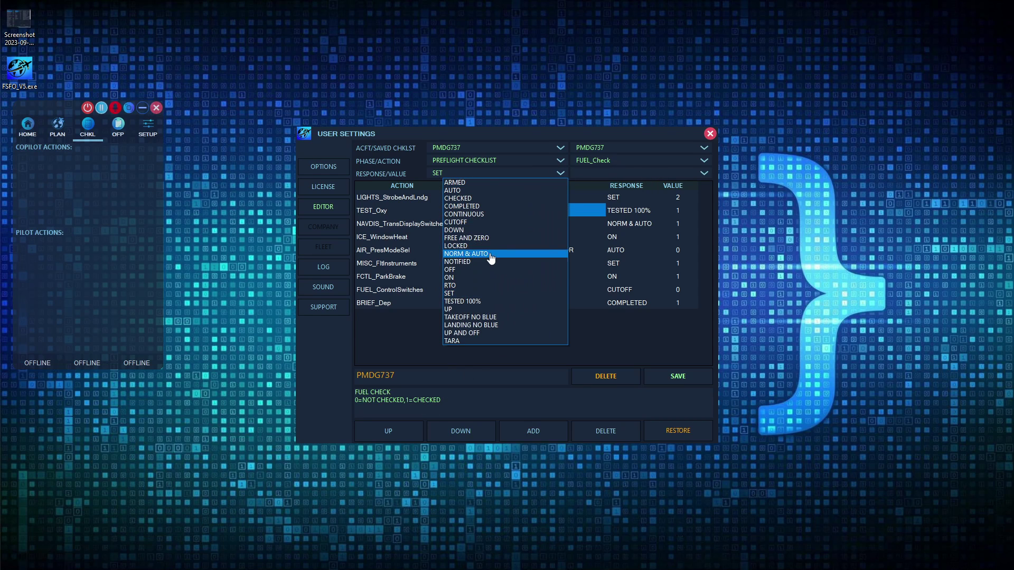
{"action": "left_click", "coordinate": [474, 198]}
{"action": "left_click", "coordinate": [702, 177]}
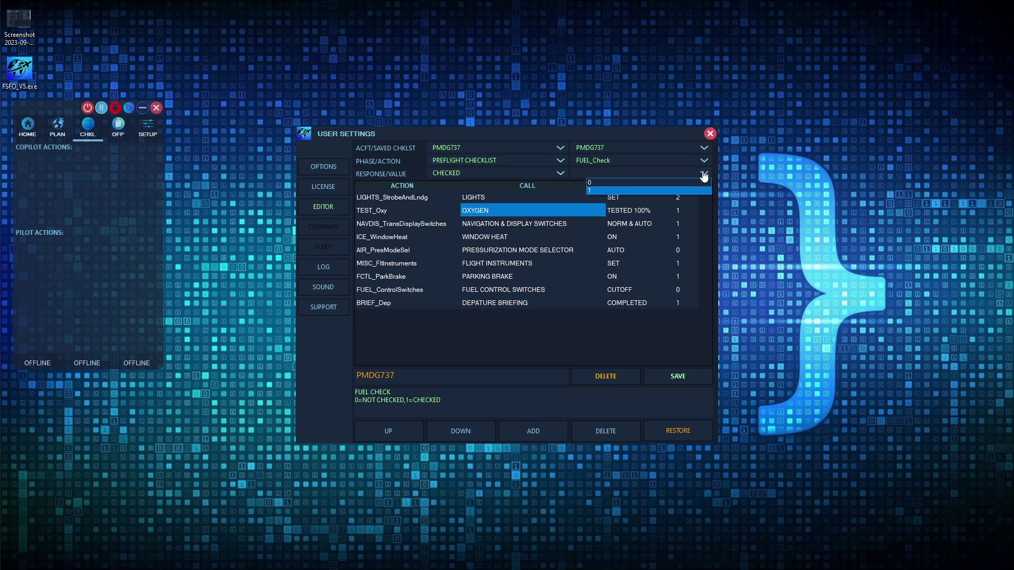
{"action": "left_click", "coordinate": [670, 193]}
{"action": "left_click", "coordinate": [546, 435]}
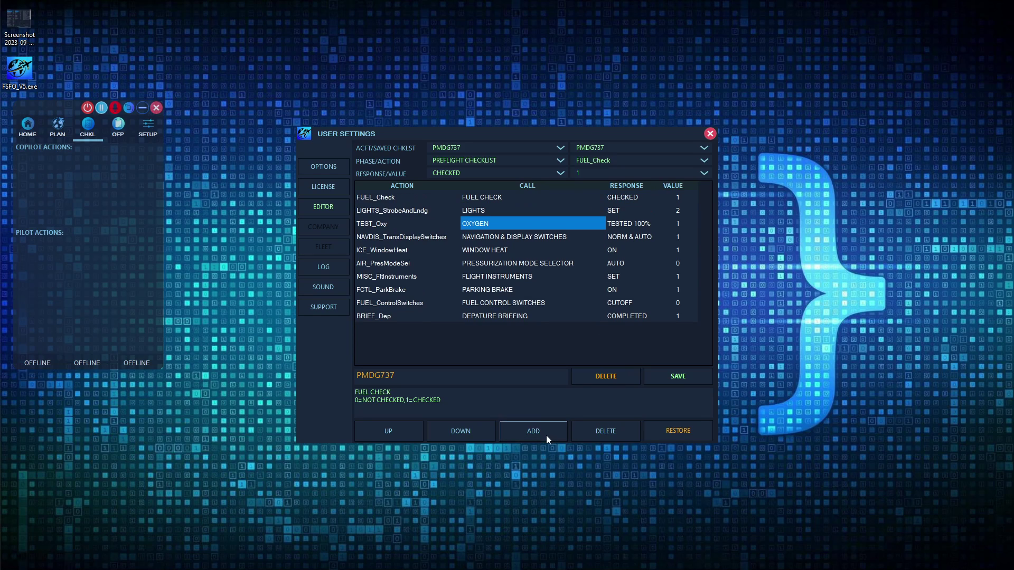
{"action": "left_click", "coordinate": [488, 199]}
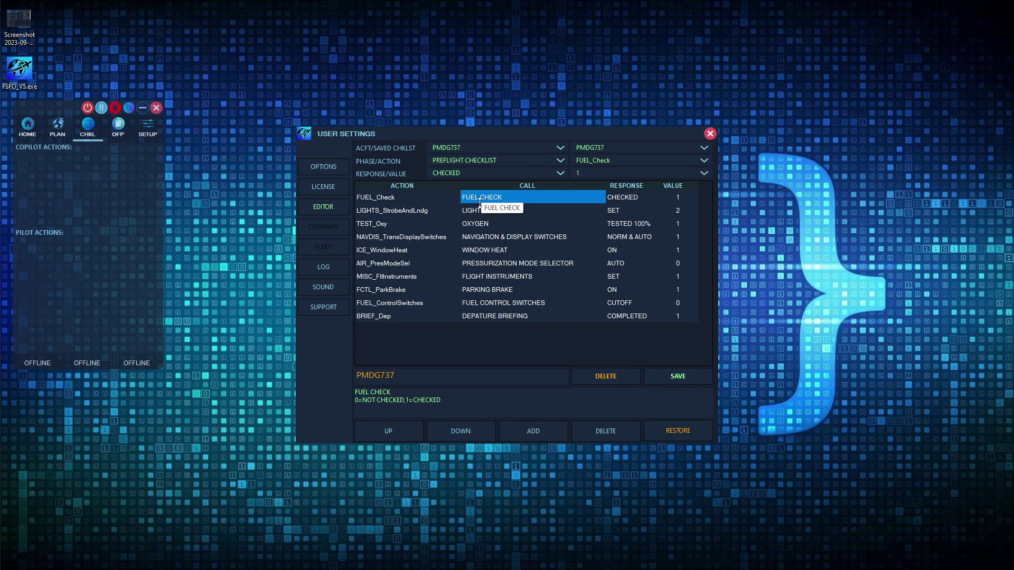
{"action": "left_click", "coordinate": [630, 202]}
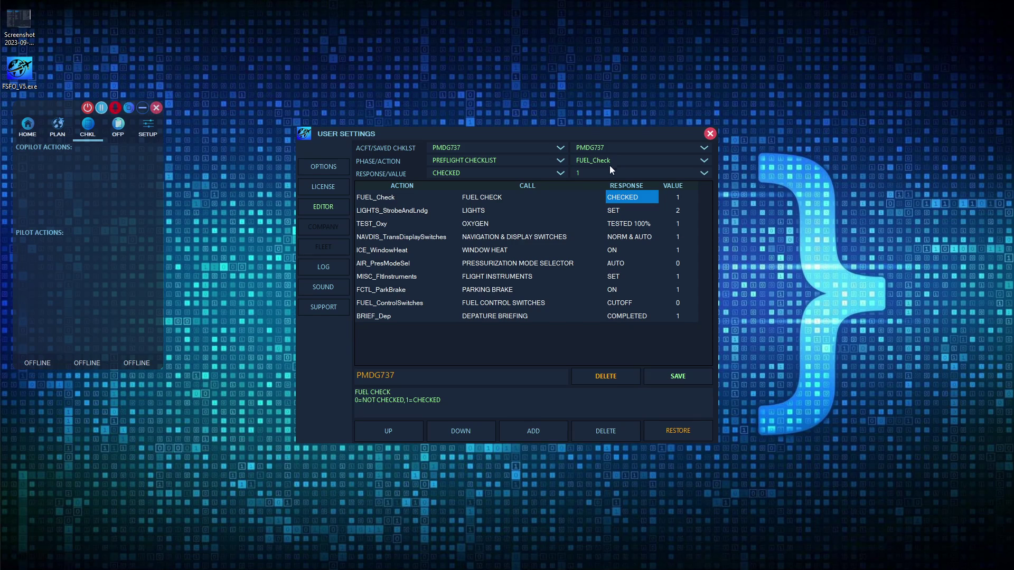
Reselect PMDG737 and restore its profile, accepting SimBrief FMC route, fuel and payload loading and the After Start transponder setting, but declining FMC performance data
{"action": "left_click", "coordinate": [563, 150]}
{"action": "left_click", "coordinate": [548, 165]}
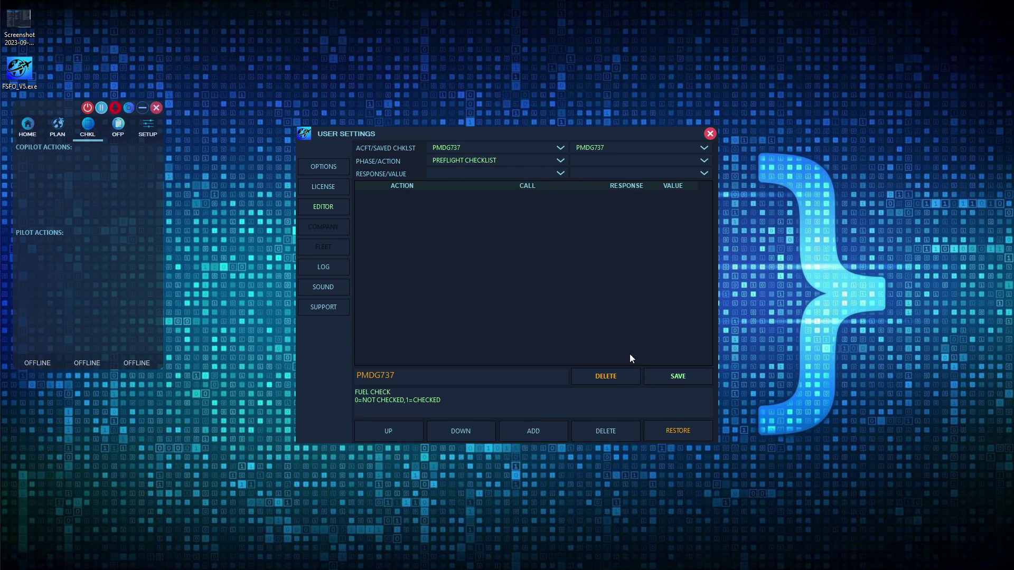
{"action": "left_click", "coordinate": [680, 431]}
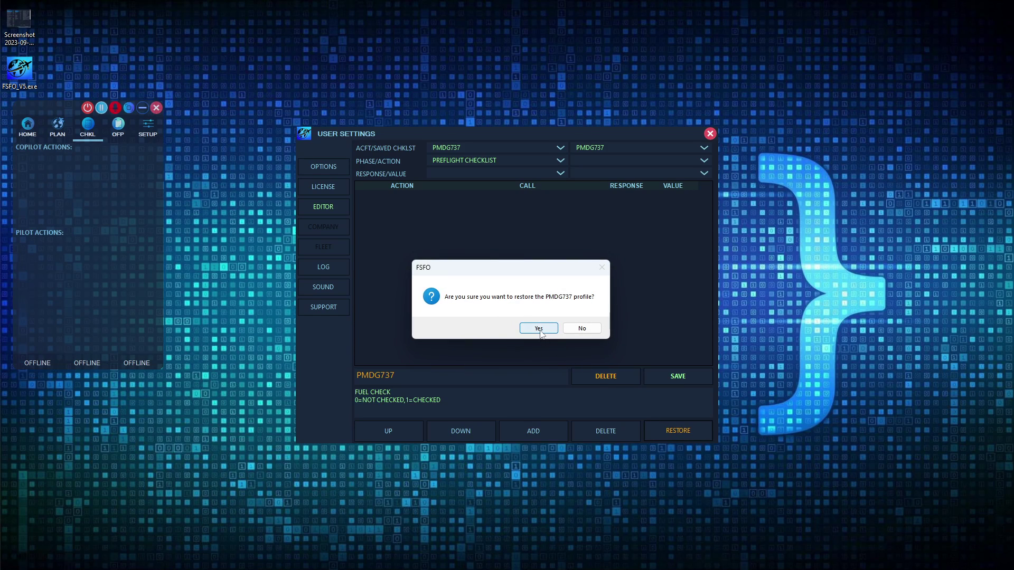
{"action": "left_click", "coordinate": [538, 329]}
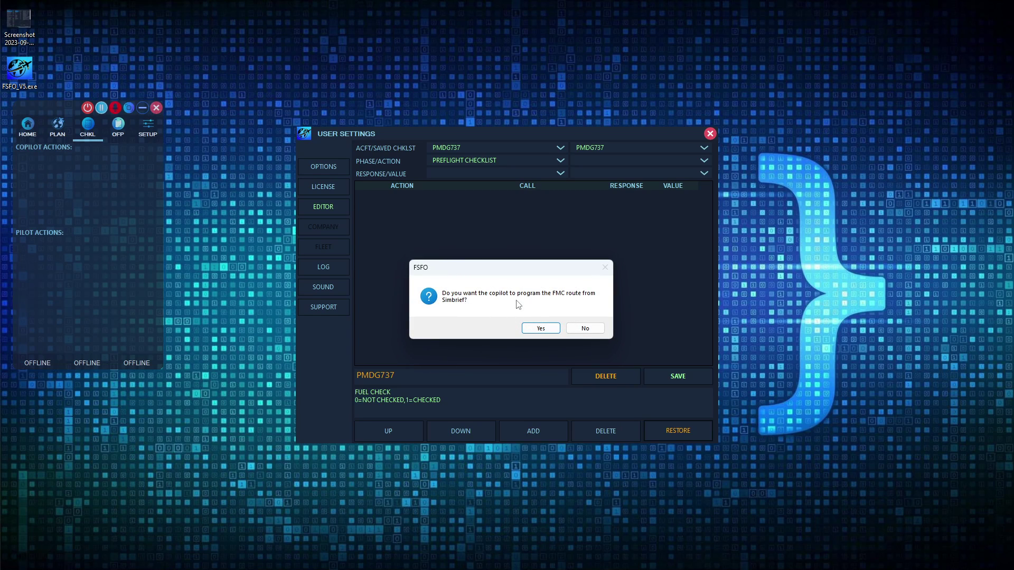
{"action": "left_click", "coordinate": [541, 329]}
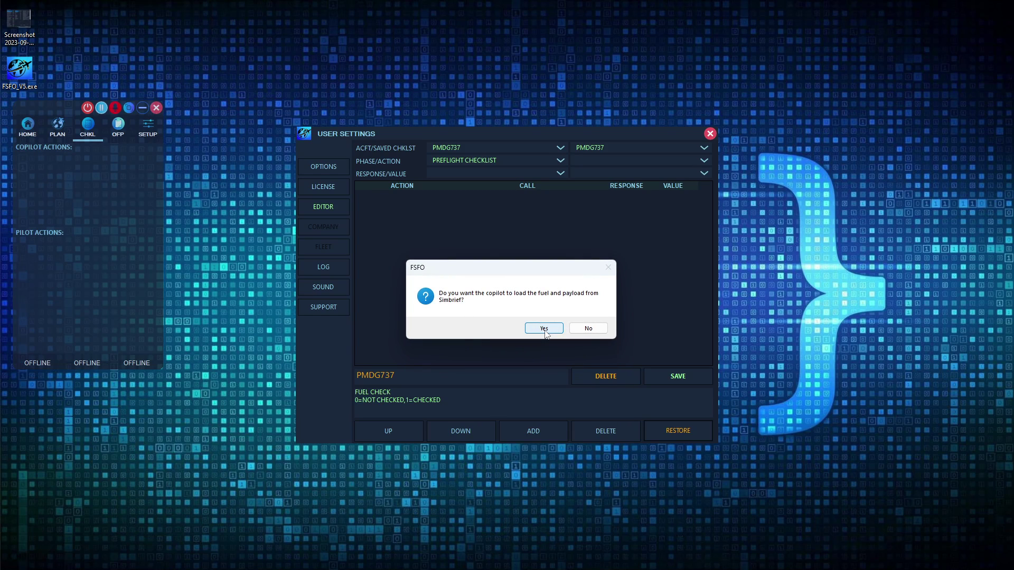
{"action": "left_click", "coordinate": [544, 329]}
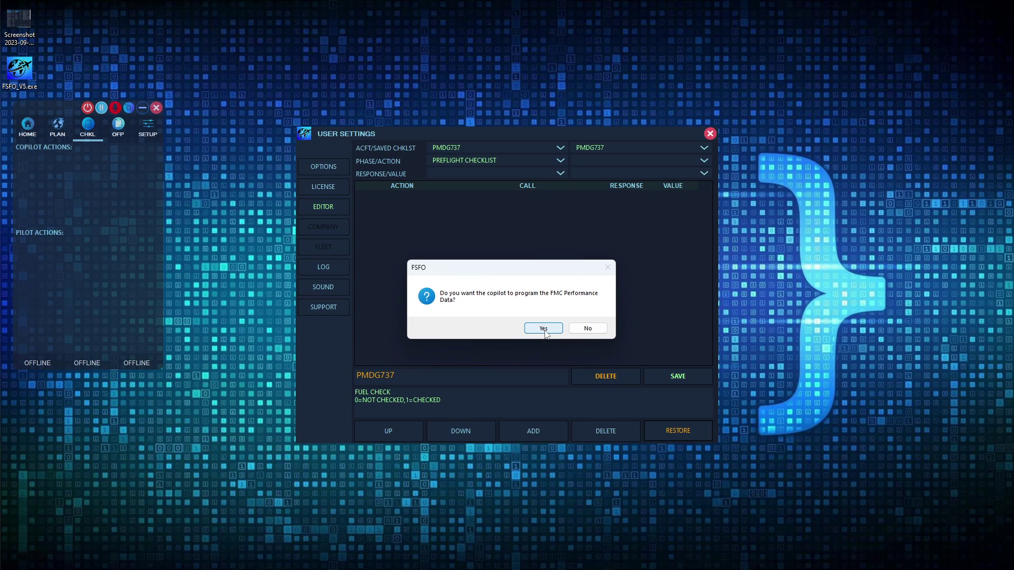
{"action": "left_click", "coordinate": [588, 332]}
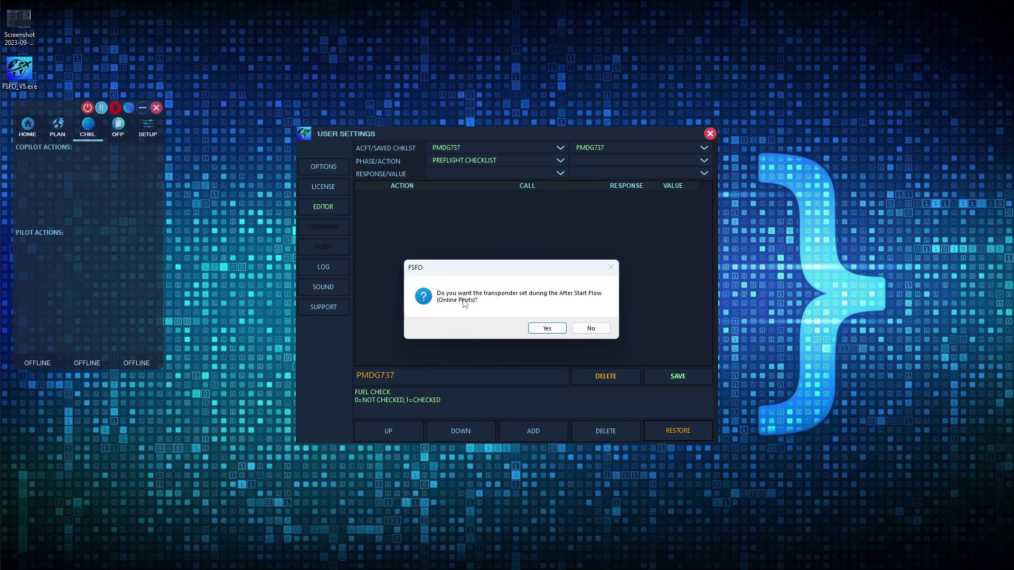
{"action": "left_click", "coordinate": [559, 328]}
{"action": "left_click", "coordinate": [552, 329]}
Display the PREFLIGHT FLOW phase of the restored PMDG737 profile and look through its actions
{"action": "left_click", "coordinate": [560, 161]}
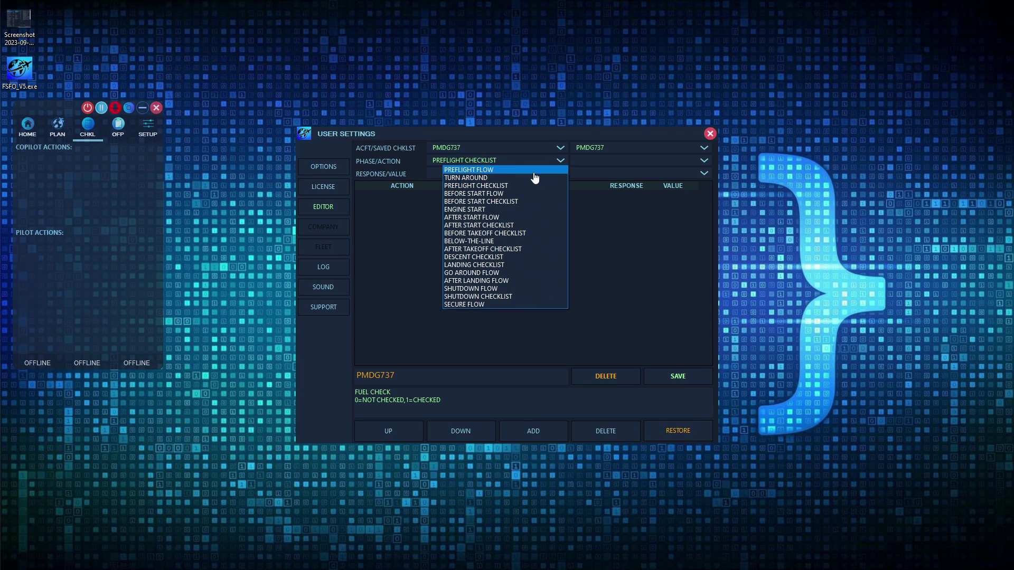
{"action": "left_click", "coordinate": [534, 170]}
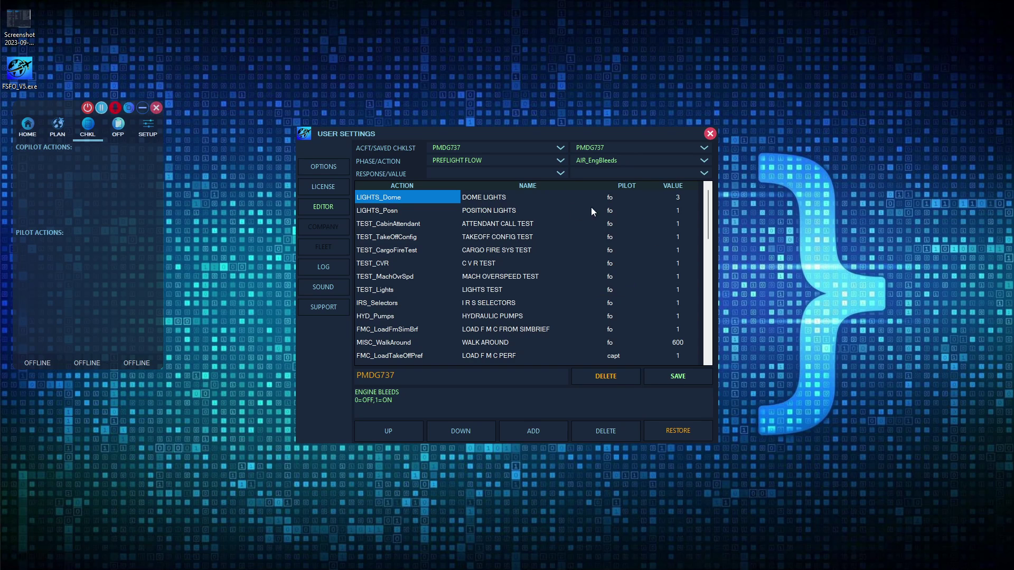
{"action": "scroll", "coordinate": [573, 267], "scroll_direction": "down", "scroll_amount": 2}
{"action": "scroll", "coordinate": [577, 268], "scroll_direction": "up", "scroll_amount": 2}
{"action": "scroll", "coordinate": [559, 242], "scroll_direction": "down", "scroll_amount": 2}
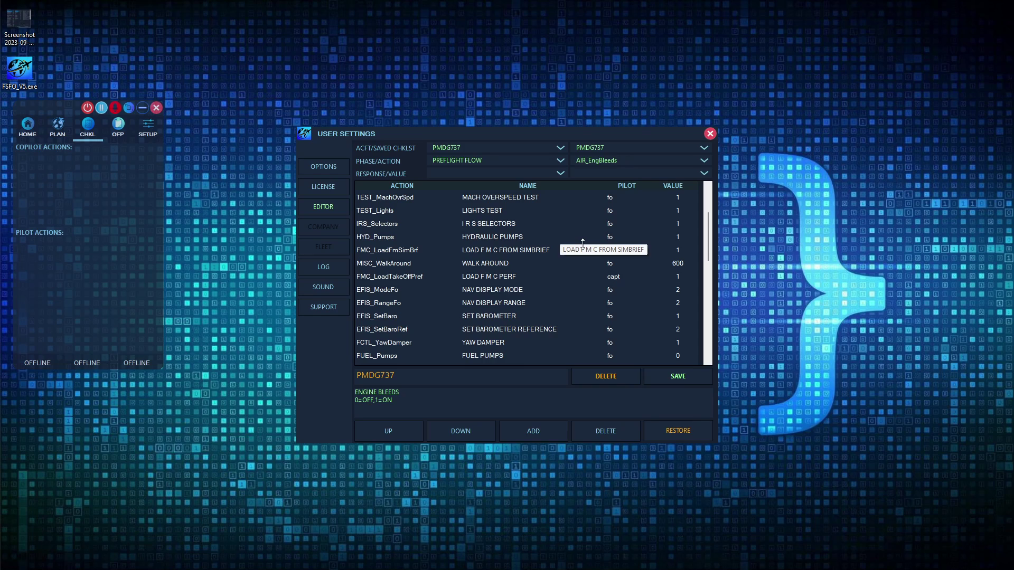
View the saved checklists available for the PMDG737, keep PMDG737 selected, and close the user settings
{"action": "left_click", "coordinate": [703, 148]}
{"action": "left_click", "coordinate": [710, 155]}
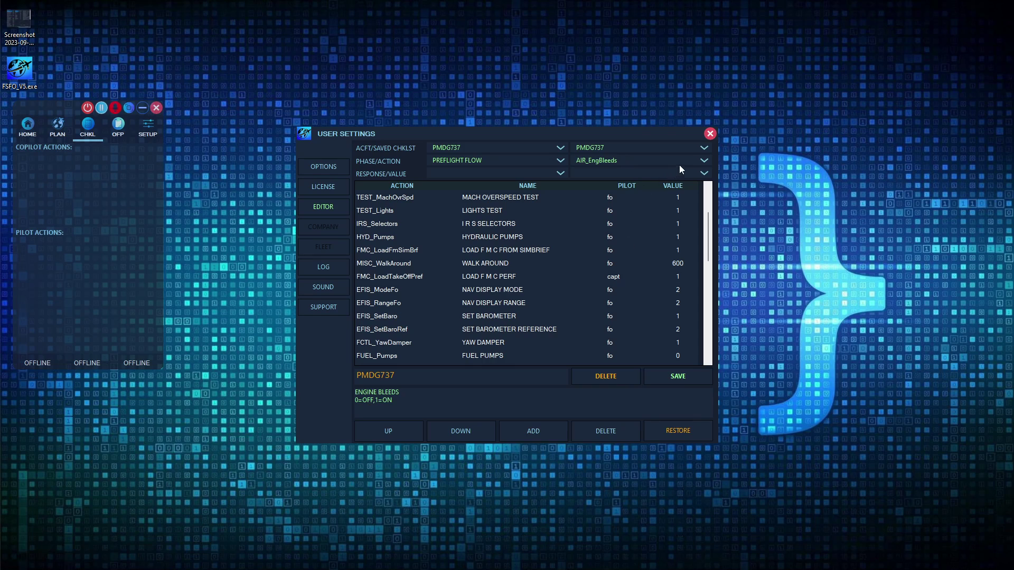
{"action": "left_click", "coordinate": [704, 148]}
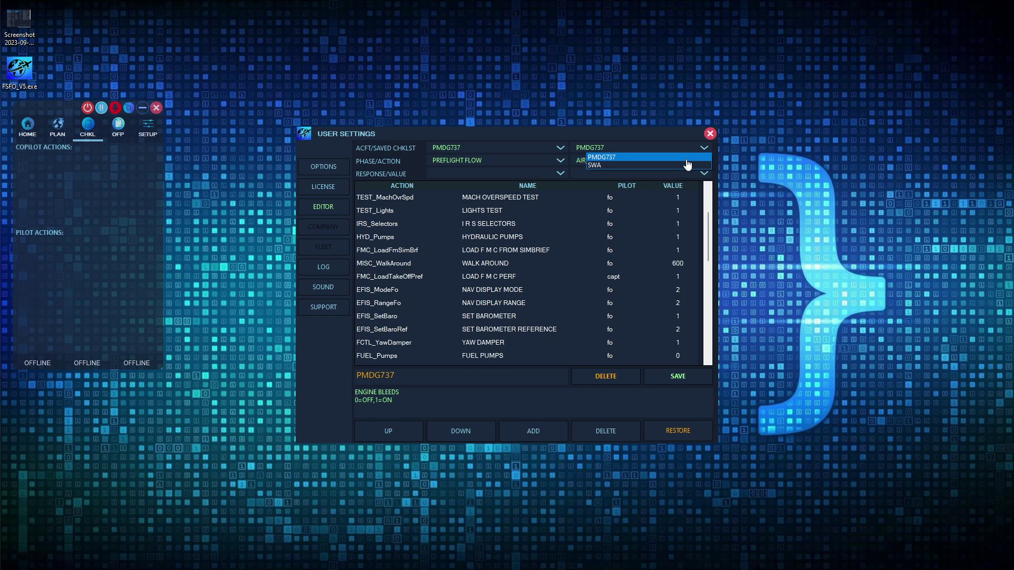
{"action": "left_click", "coordinate": [672, 147]}
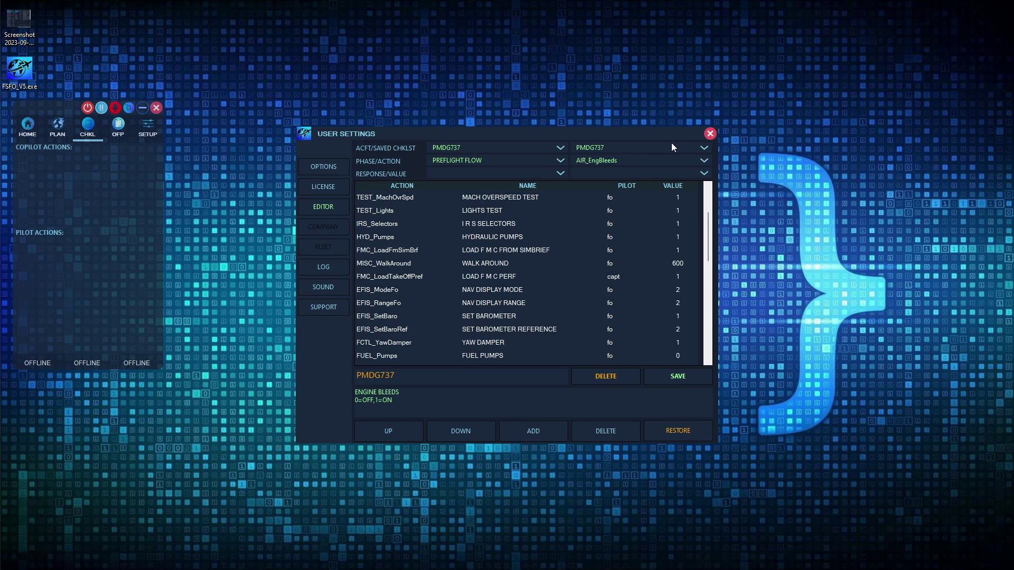
{"action": "left_click", "coordinate": [711, 135]}
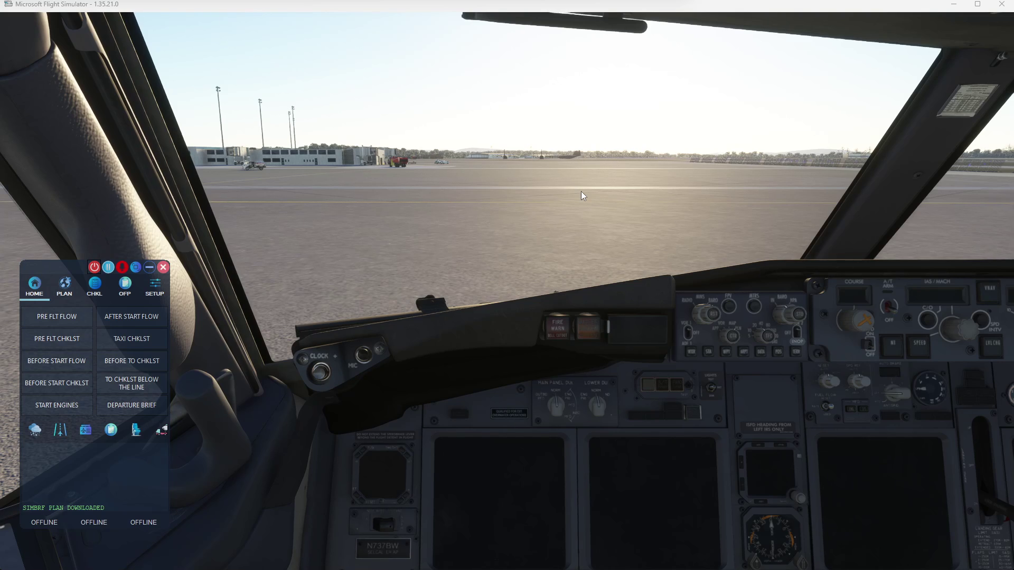
Move the copilot panel higher in the cockpit view, show its checklist assignment section, and connect it to the simulator
{"action": "left_click_drag", "start_coordinate": [55, 269], "coordinate": [62, 141]}
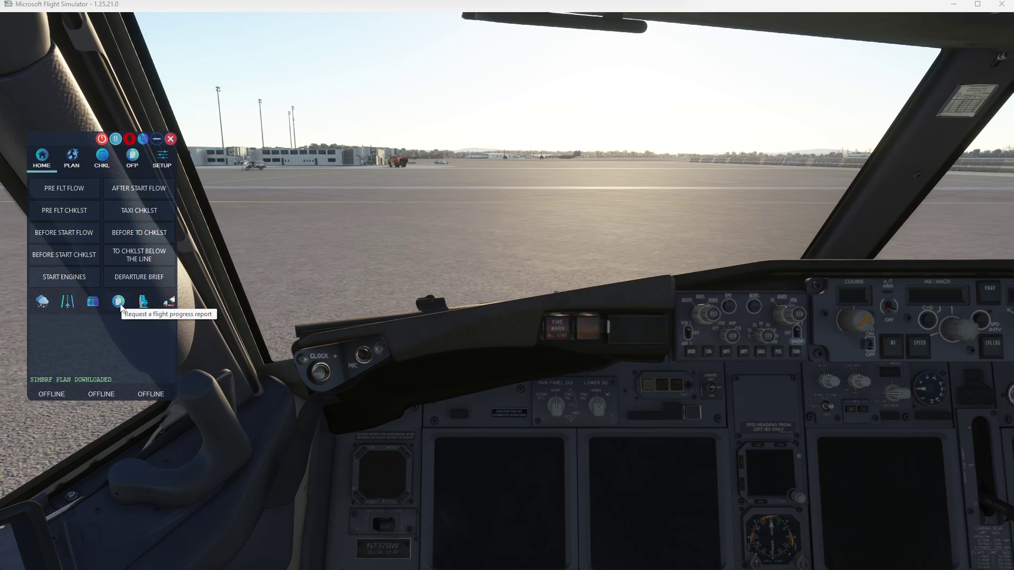
{"action": "left_click", "coordinate": [120, 303]}
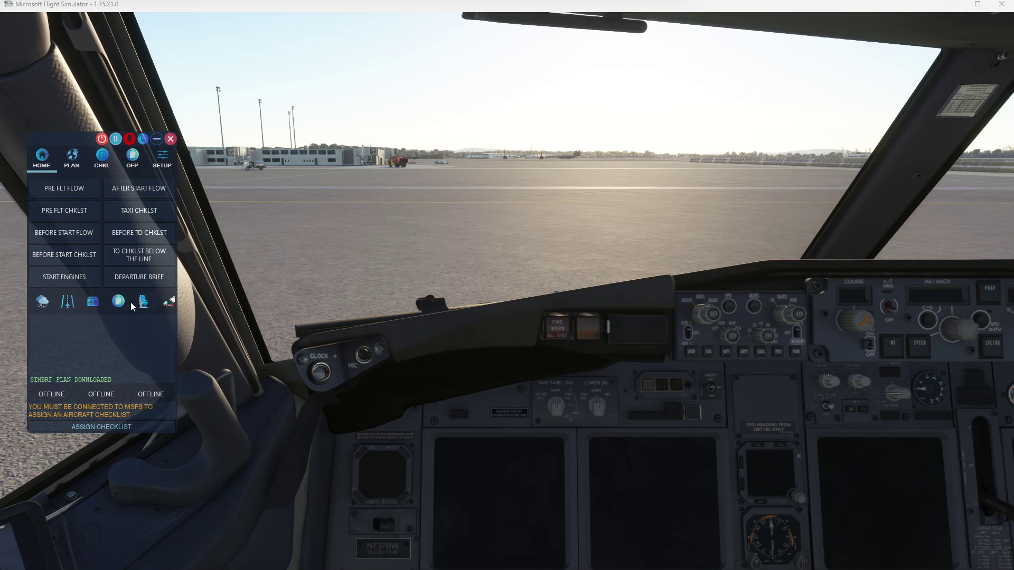
{"action": "left_click", "coordinate": [101, 139]}
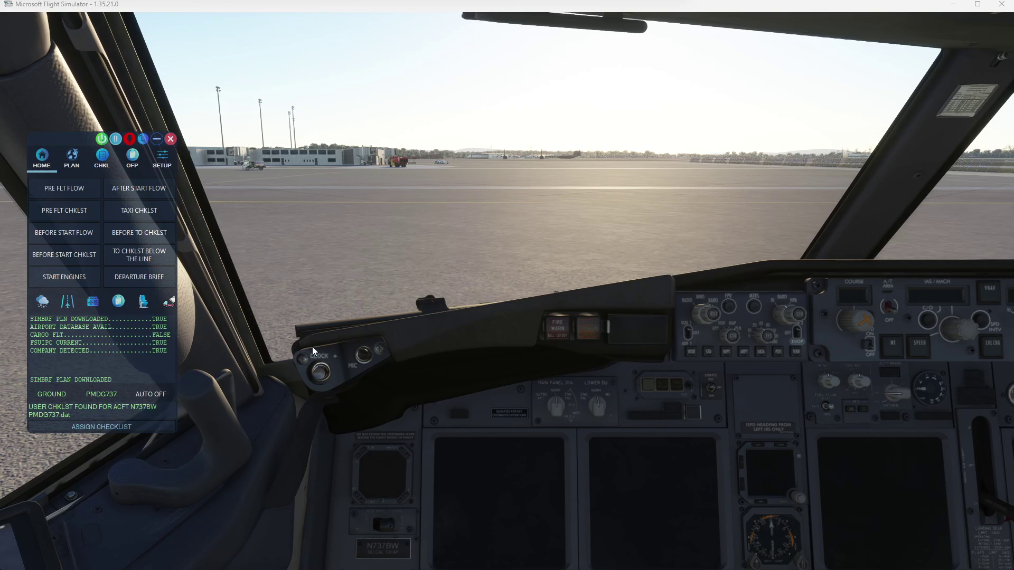
Assign the PMDG737_SWA.dat checklist file from the FlowsChkL folder to the current aircraft
{"action": "left_click", "coordinate": [90, 427]}
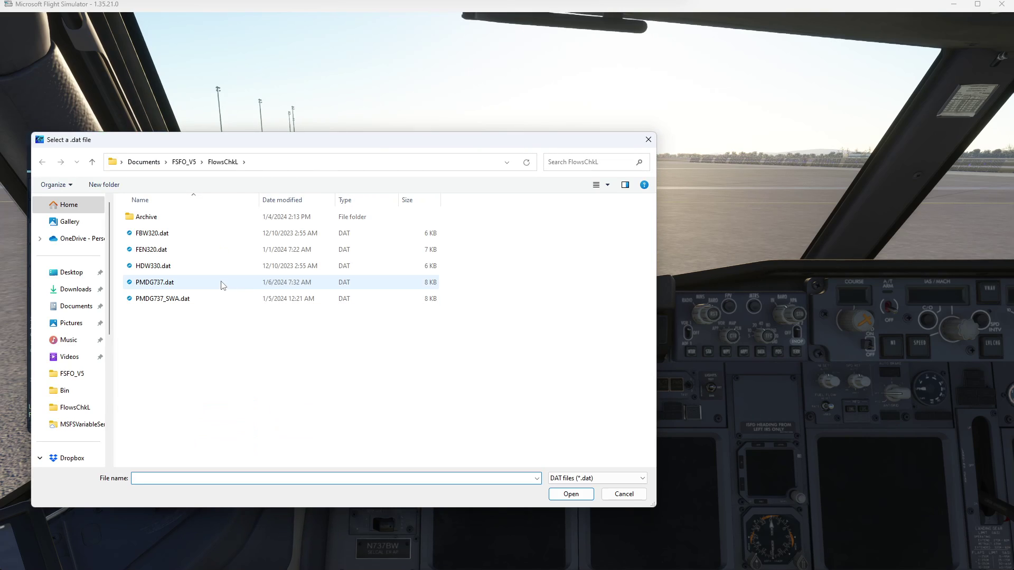
{"action": "left_click_drag", "start_coordinate": [260, 144], "coordinate": [492, 136]}
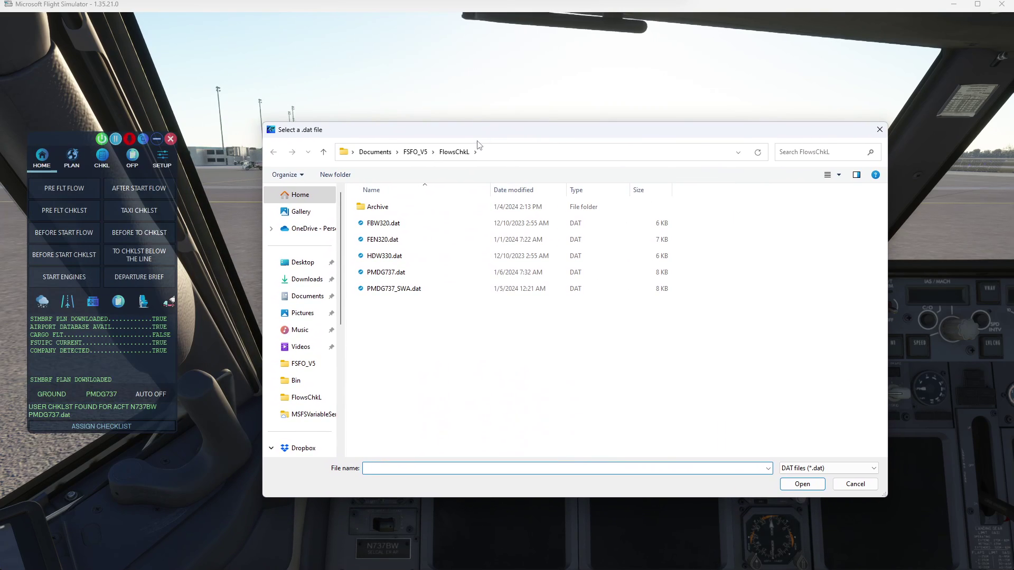
{"action": "left_click", "coordinate": [412, 297]}
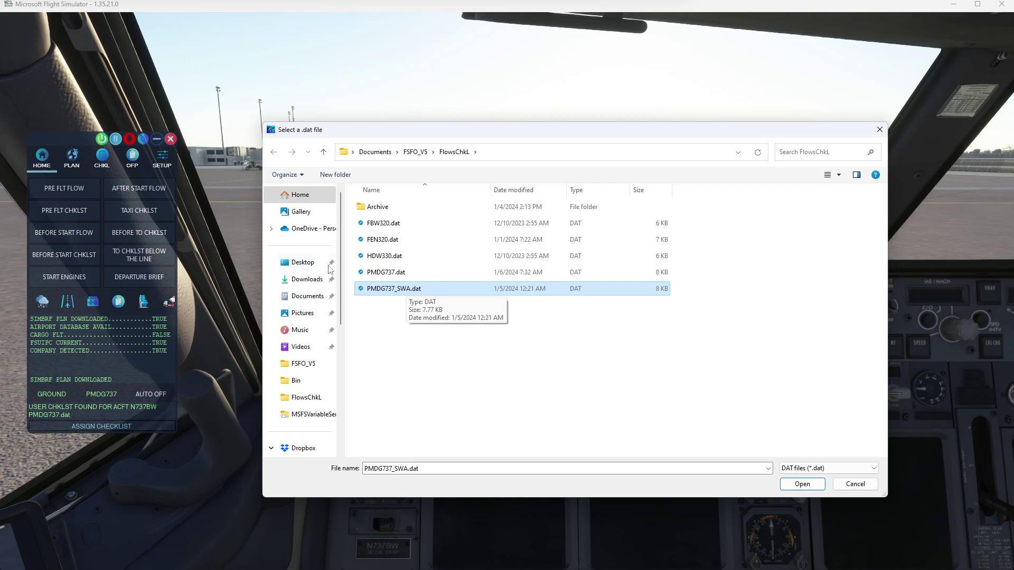
{"action": "left_click", "coordinate": [164, 163]}
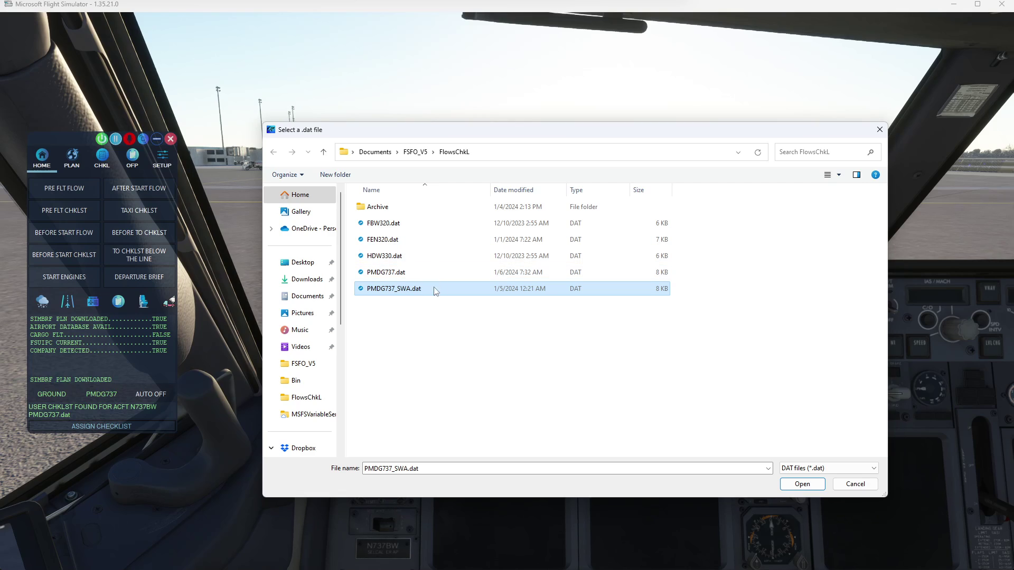
{"action": "left_click", "coordinate": [401, 272]}
{"action": "left_click", "coordinate": [401, 288]}
{"action": "left_click", "coordinate": [802, 484]}
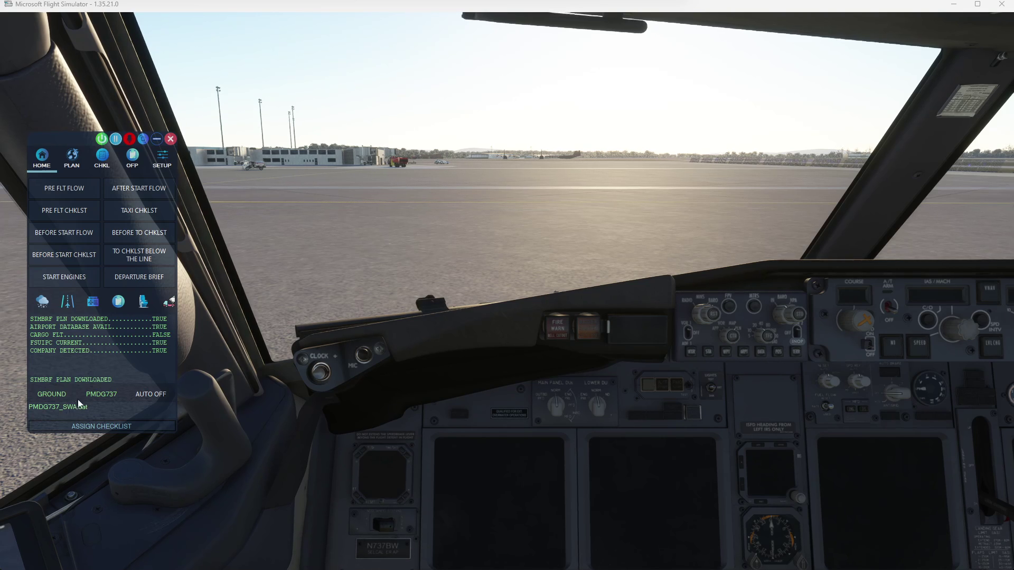
Load the saved SWA checklist for the PMDG737 in the settings editor and display its PREFLIGHT FLOW phase
{"action": "left_click", "coordinate": [161, 167]}
{"action": "left_click", "coordinate": [344, 213]}
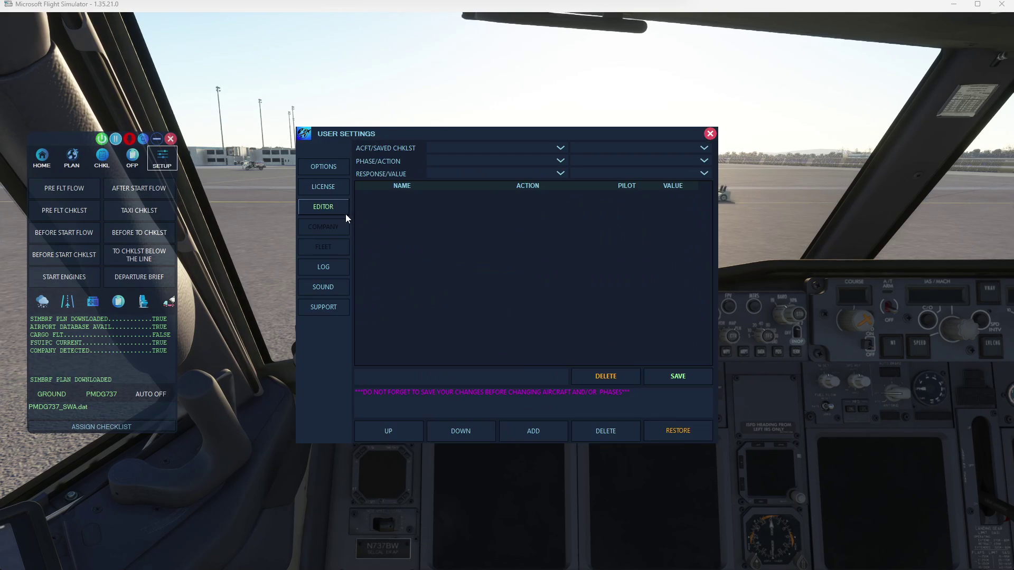
{"action": "left_click", "coordinate": [557, 148]}
{"action": "left_click", "coordinate": [531, 167]}
{"action": "left_click", "coordinate": [704, 148]}
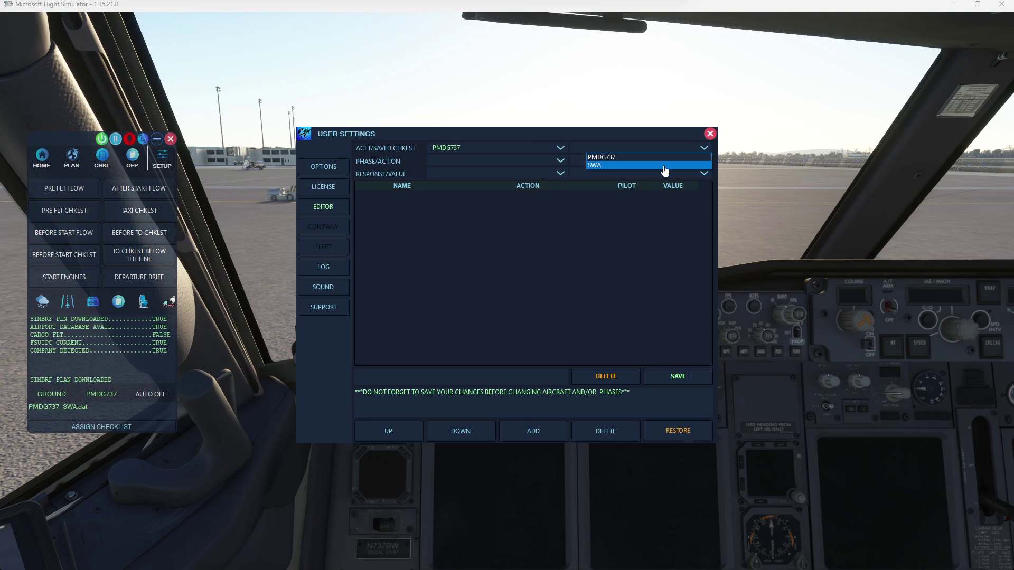
{"action": "left_click", "coordinate": [664, 166]}
{"action": "left_click", "coordinate": [560, 161]}
{"action": "left_click", "coordinate": [539, 168]}
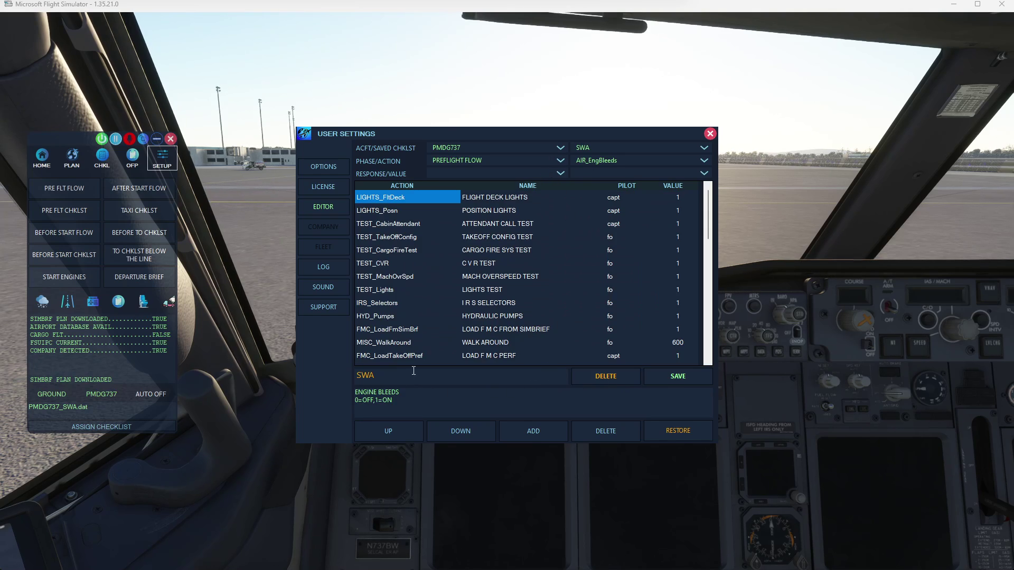
Save a copy of the SWA checklist under the name RYANAIR
{"action": "left_click_drag", "start_coordinate": [379, 376], "coordinate": [341, 375]}
{"action": "type", "text": "RYANAIR"}
{"action": "left_click", "coordinate": [676, 377]}
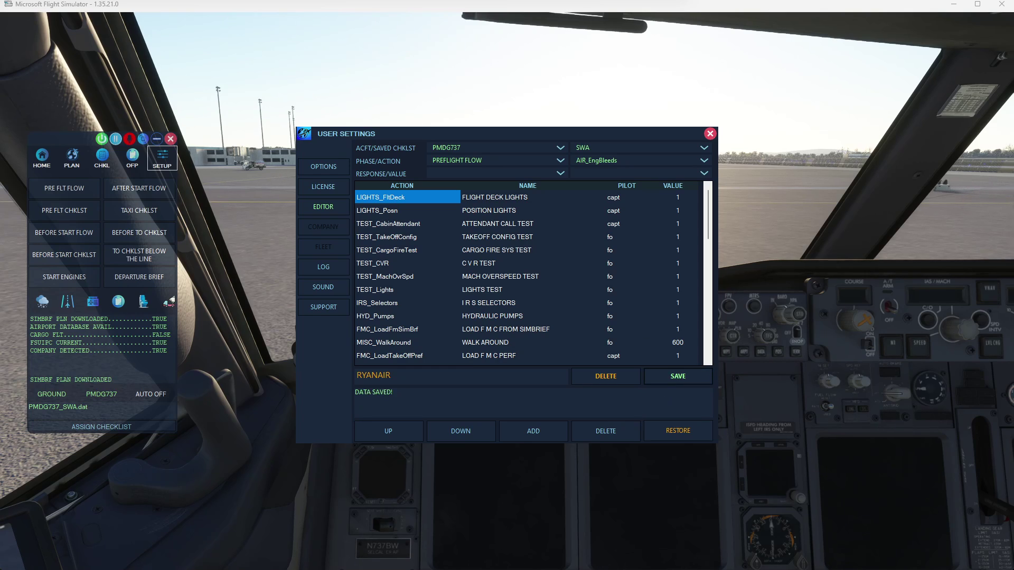
Check the FlowsChkL folder and the checklist assignment file list for the RYANAIR file, without assigning it, and close the folder
{"action": "key", "text": "alt+Tab"}
{"action": "left_click_drag", "start_coordinate": [470, 22], "coordinate": [613, 99]}
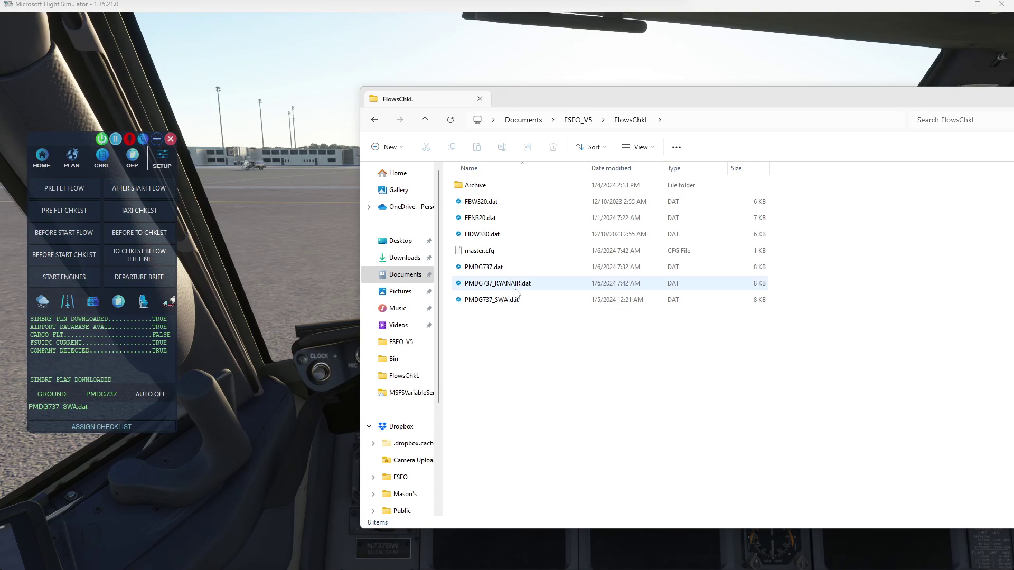
{"action": "left_click", "coordinate": [141, 425]}
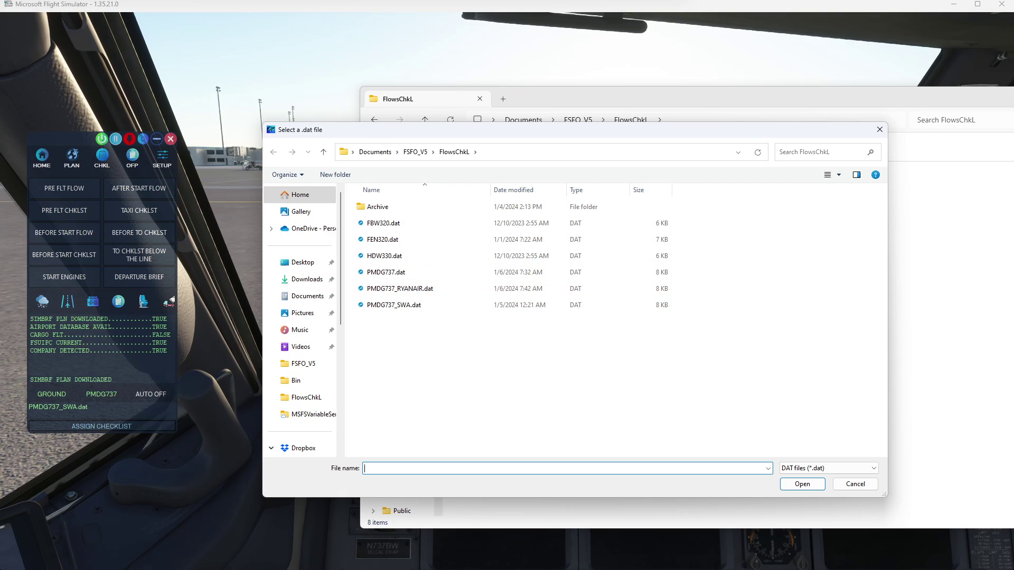
{"action": "left_click", "coordinate": [855, 483]}
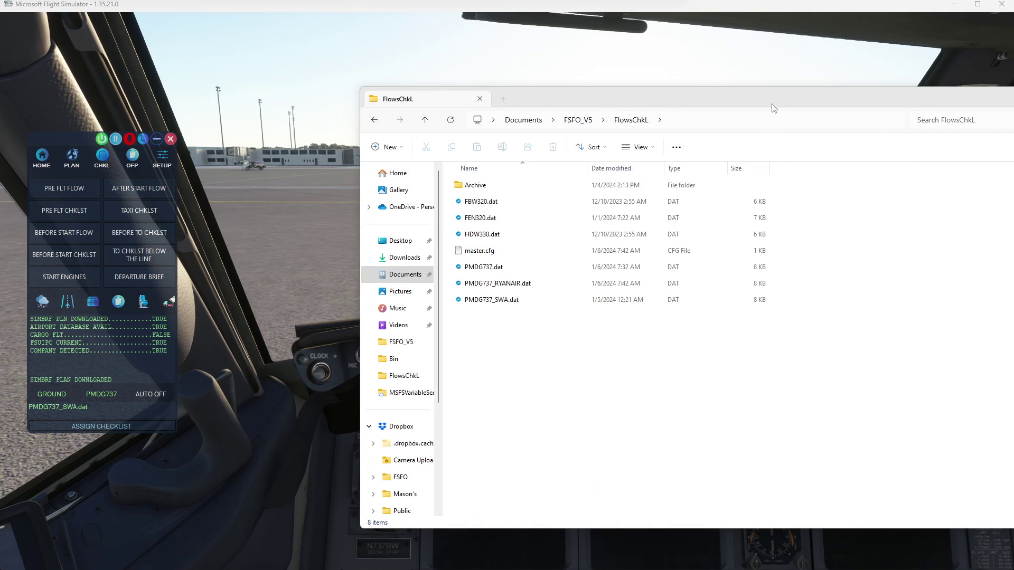
{"action": "left_click_drag", "start_coordinate": [773, 105], "coordinate": [826, 165]}
{"action": "left_click", "coordinate": [920, 128]}
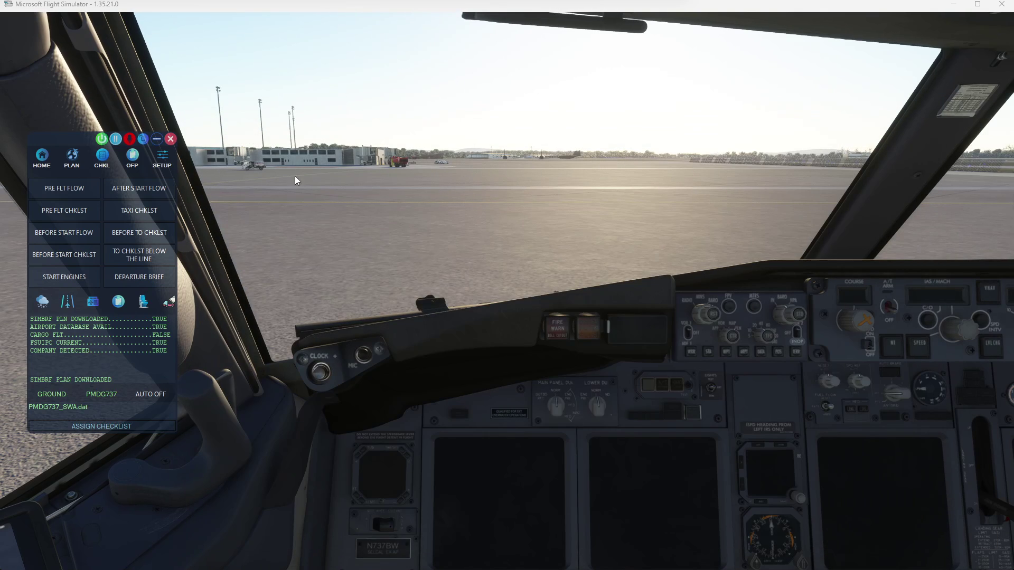
Disconnect the copilot panel from the simulator, look through its OFP and CHKL pages, return to HOME, and reconnect
{"action": "left_click", "coordinate": [103, 138]}
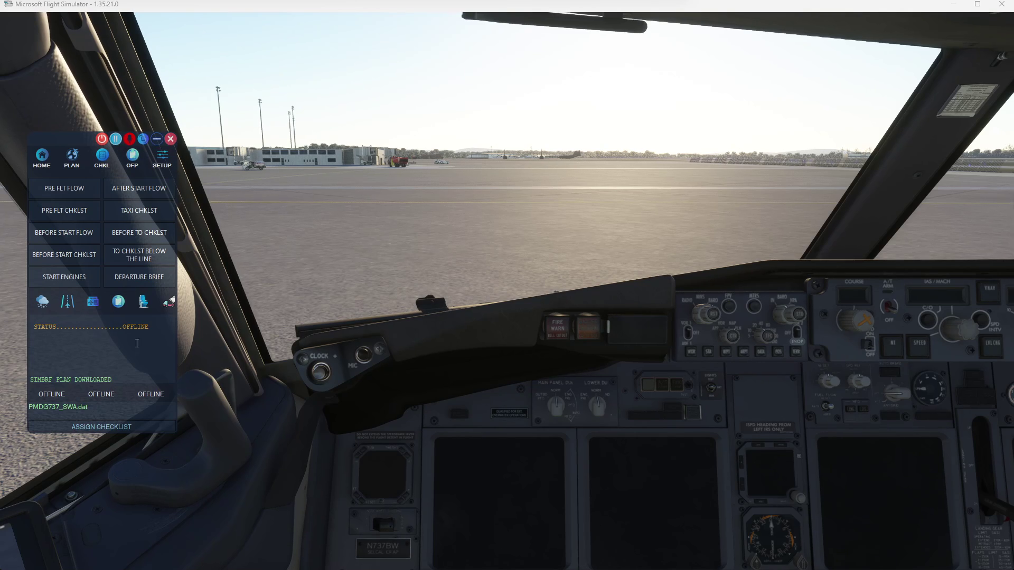
{"action": "left_click", "coordinate": [133, 161]}
{"action": "left_click", "coordinate": [110, 165]}
{"action": "left_click", "coordinate": [47, 160]}
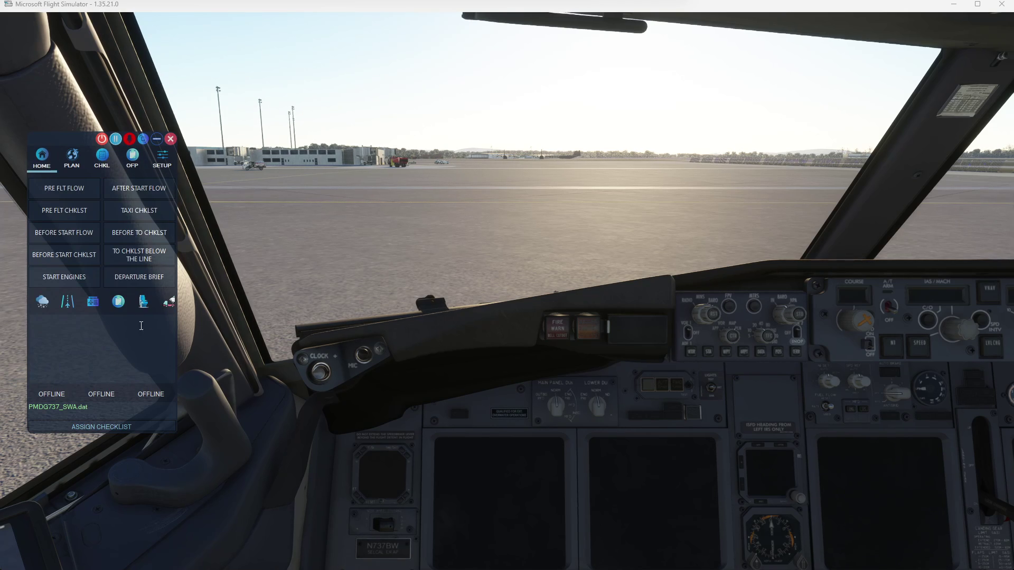
{"action": "left_click", "coordinate": [103, 139]}
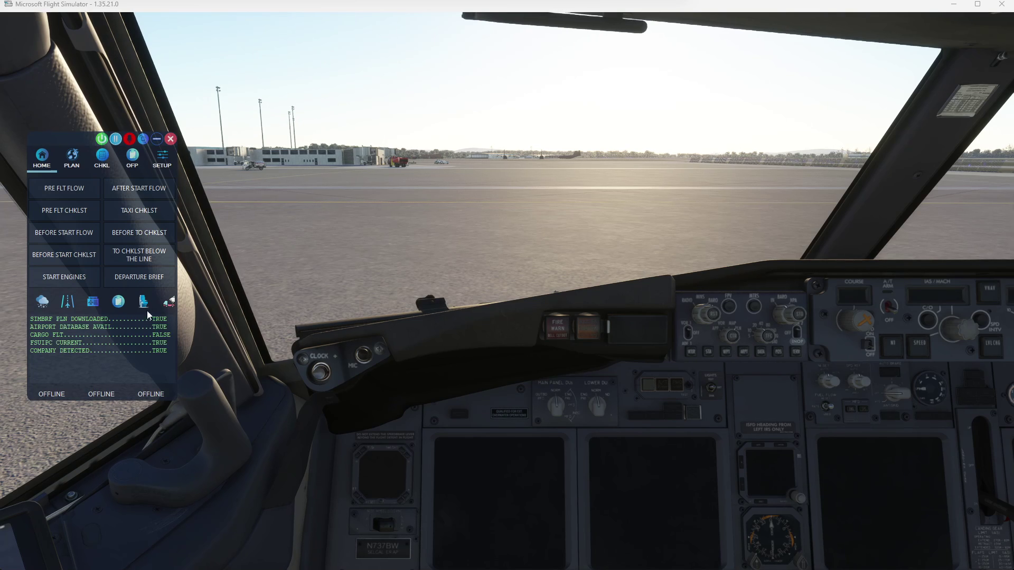